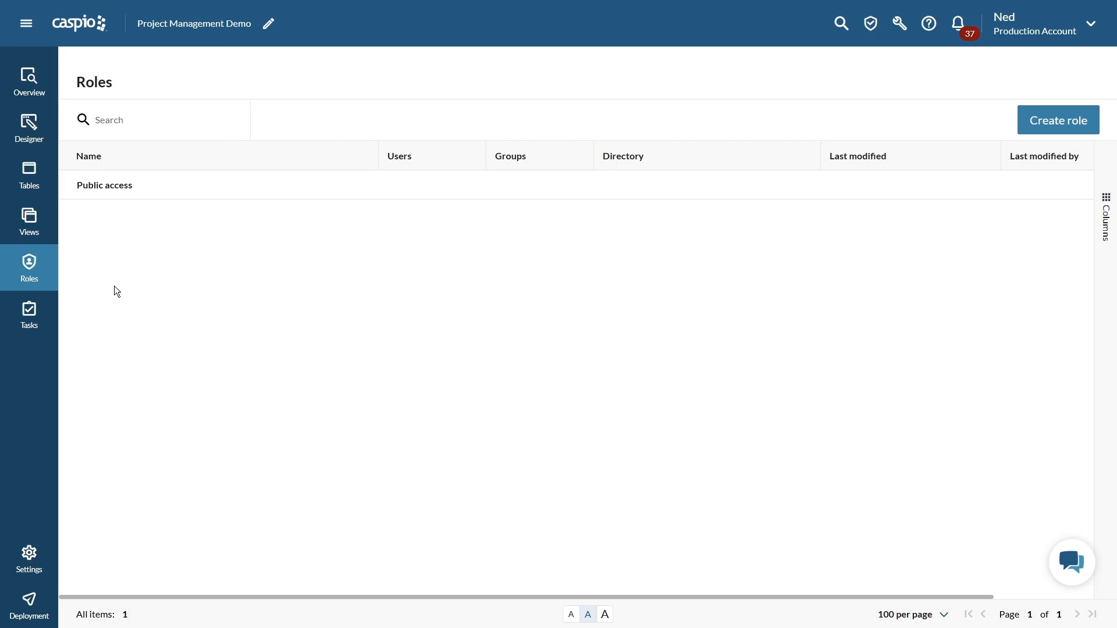
click(27, 24)
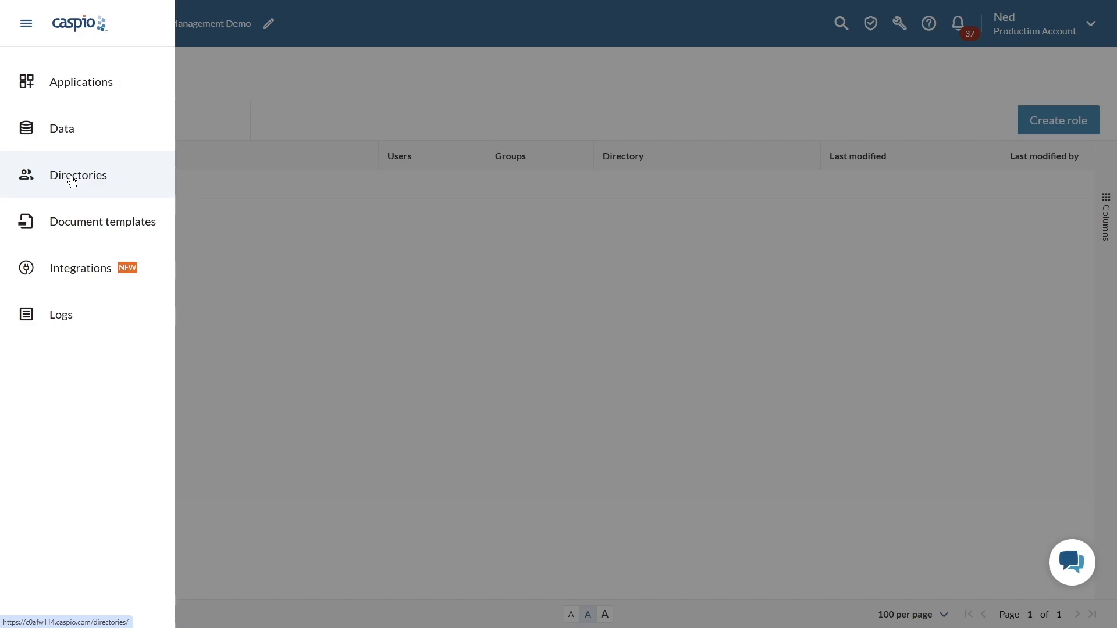
click(275, 231)
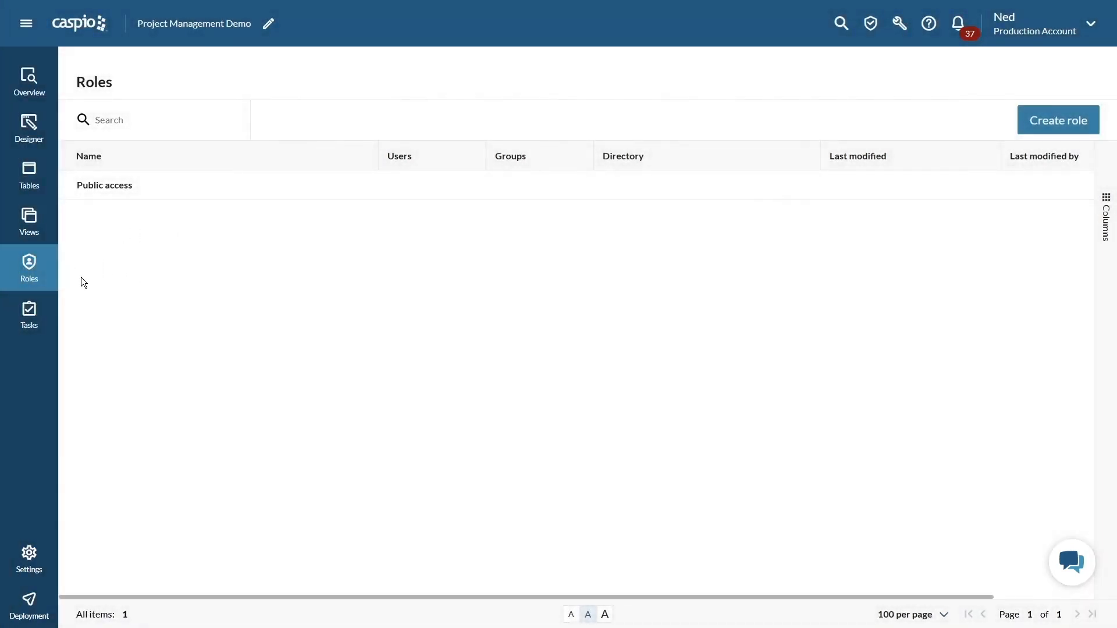
click(27, 23)
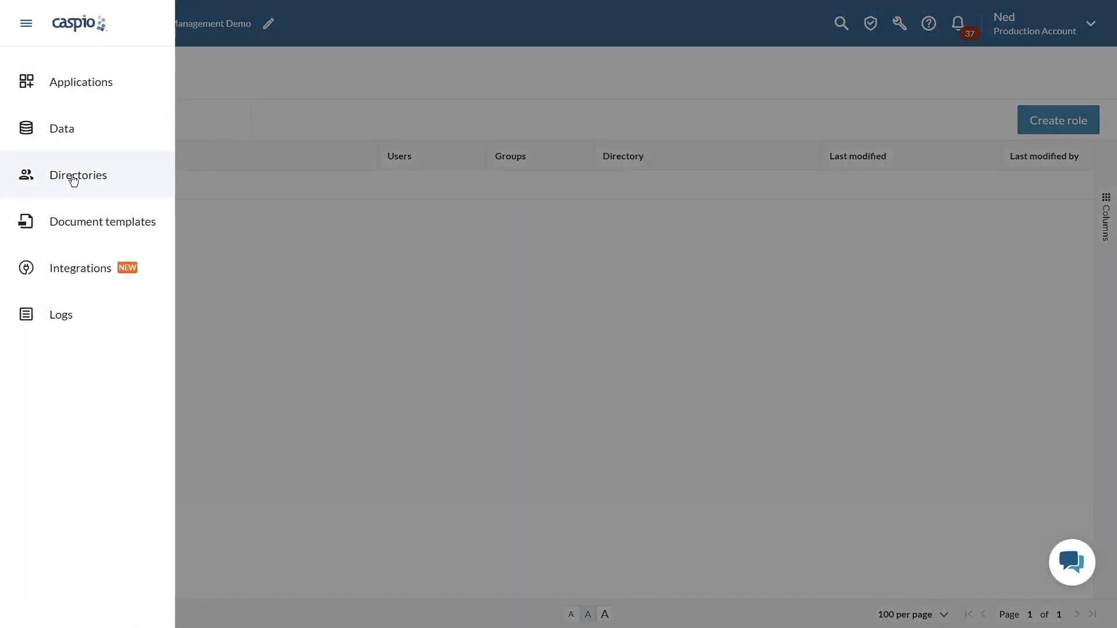
click(225, 231)
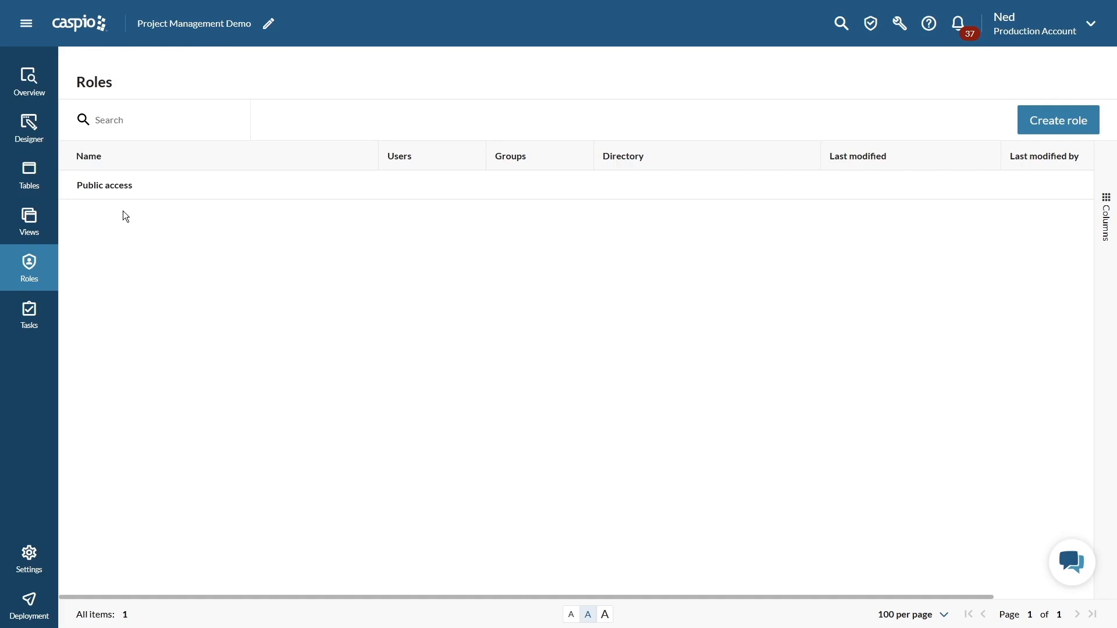
- Create a role named Admin that uses the pm_dir_users directory
mouse_move(159, 198)
click(1037, 128)
click(424, 284)
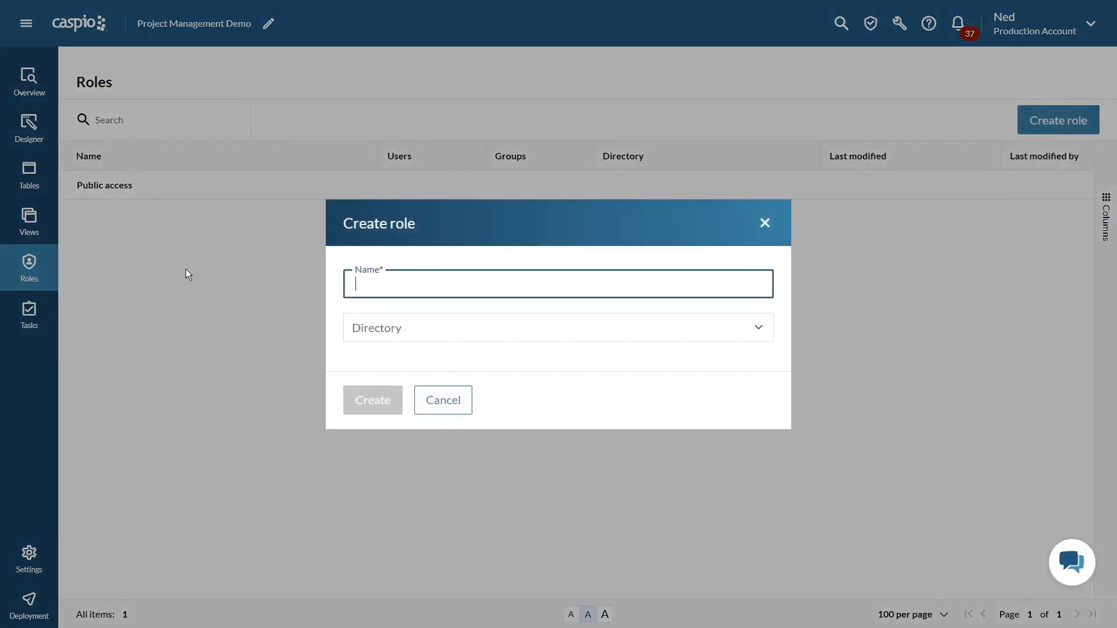
text(Admin)
click(386, 335)
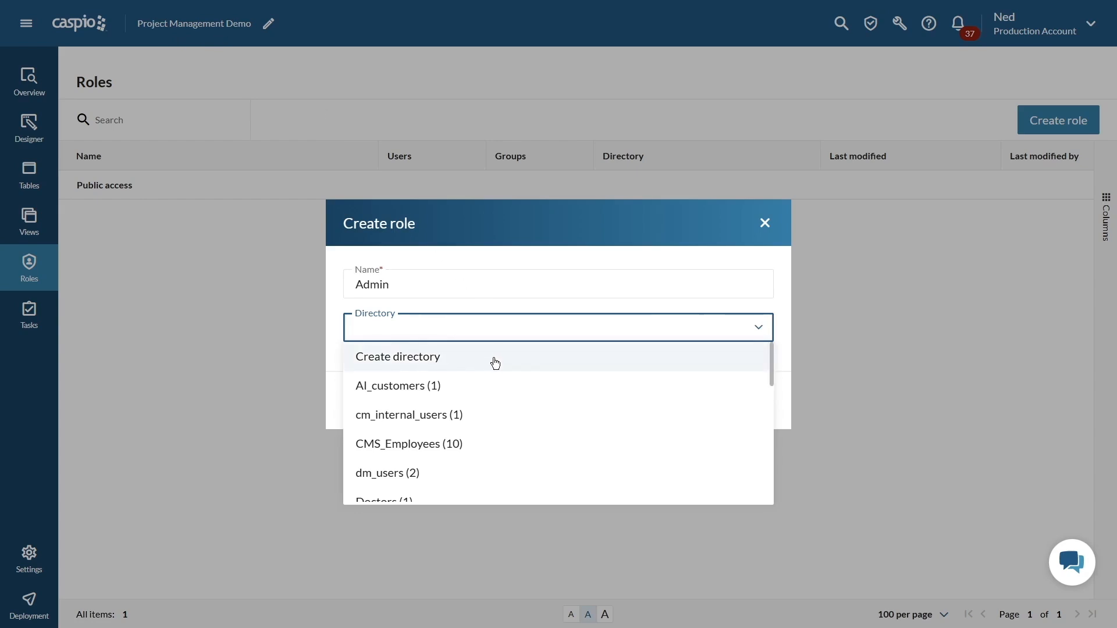
scroll(495, 363, down, 4)
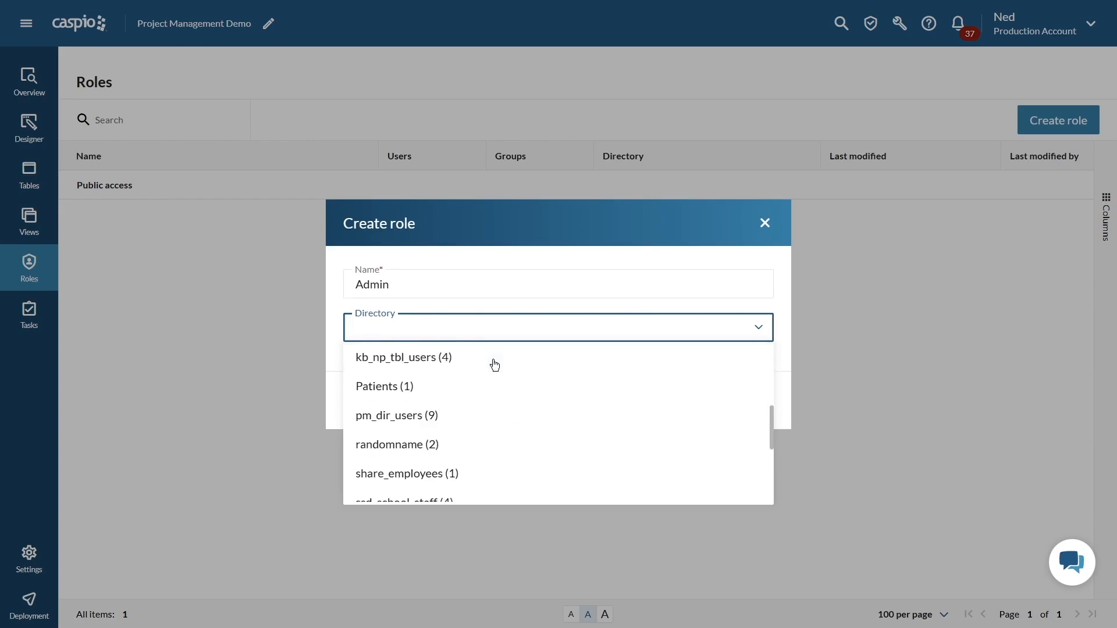
click(433, 420)
click(384, 404)
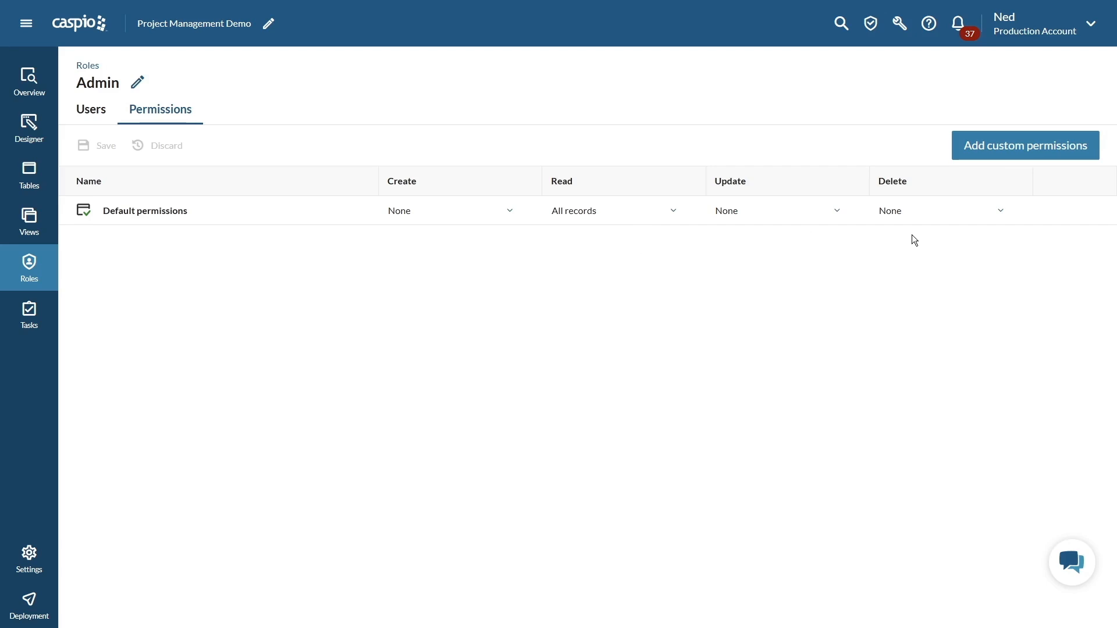
- Set the Admin role's default create, update and delete permissions to All records and save the changes
click(441, 222)
click(433, 254)
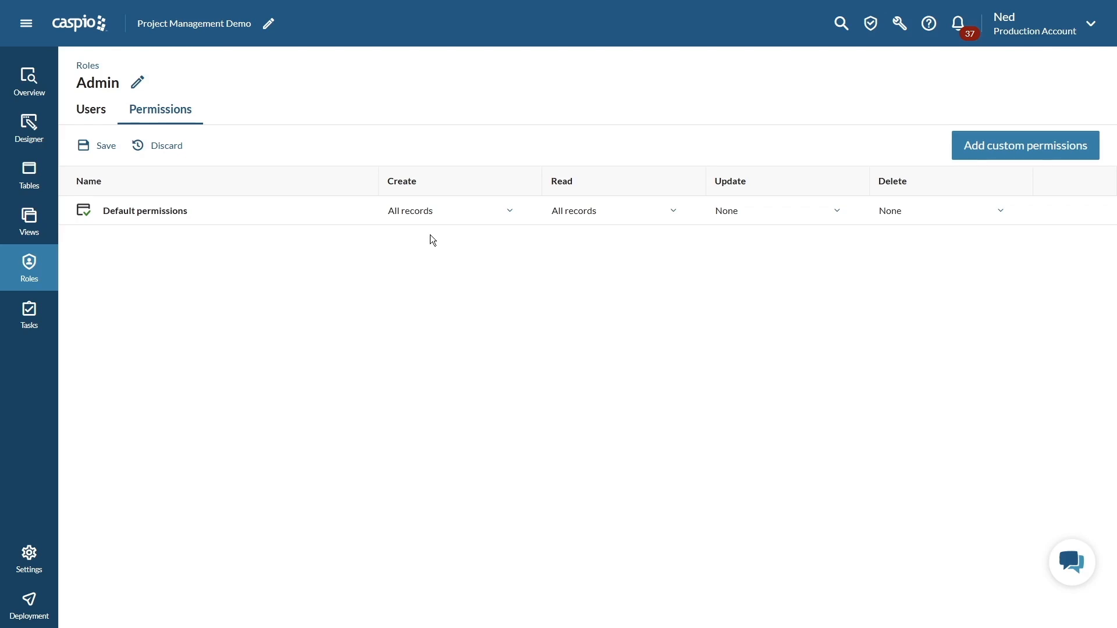
click(588, 210)
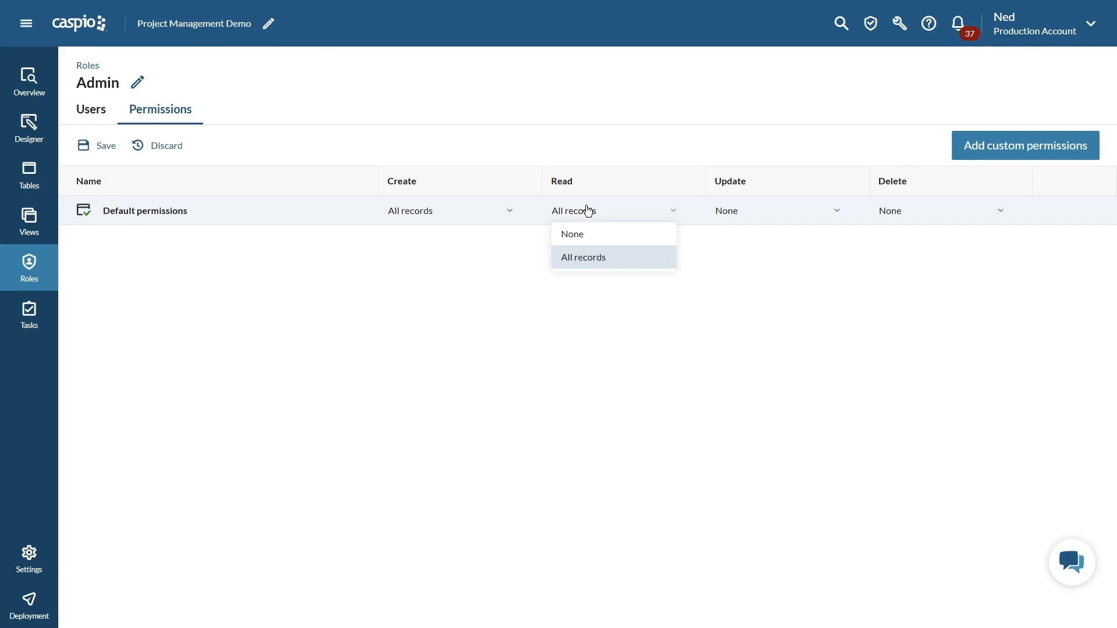
click(781, 216)
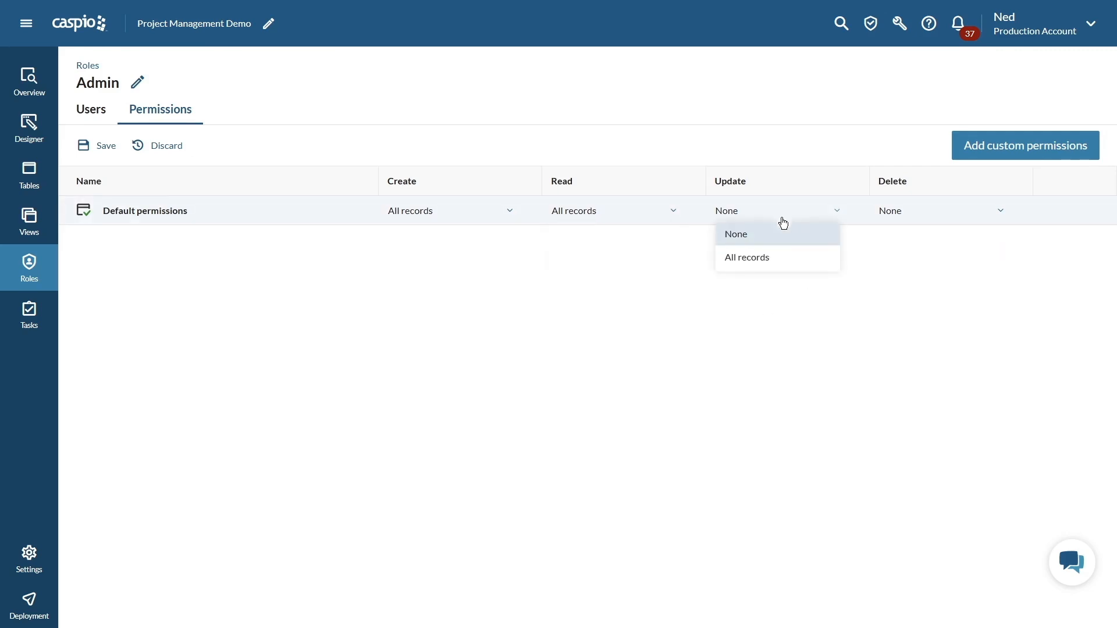
click(769, 260)
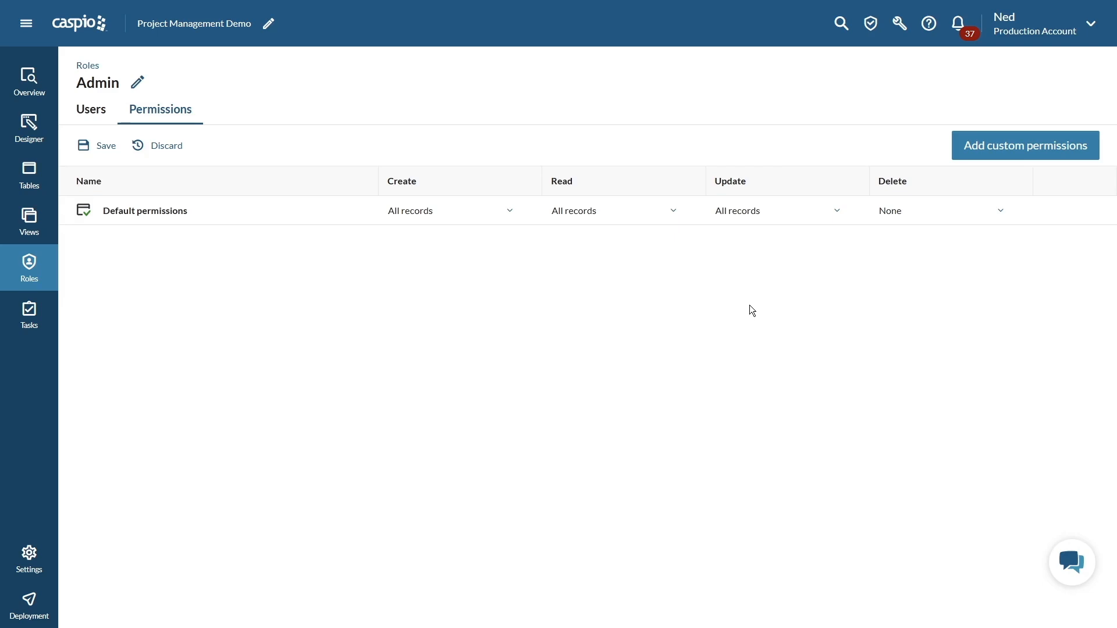
click(912, 217)
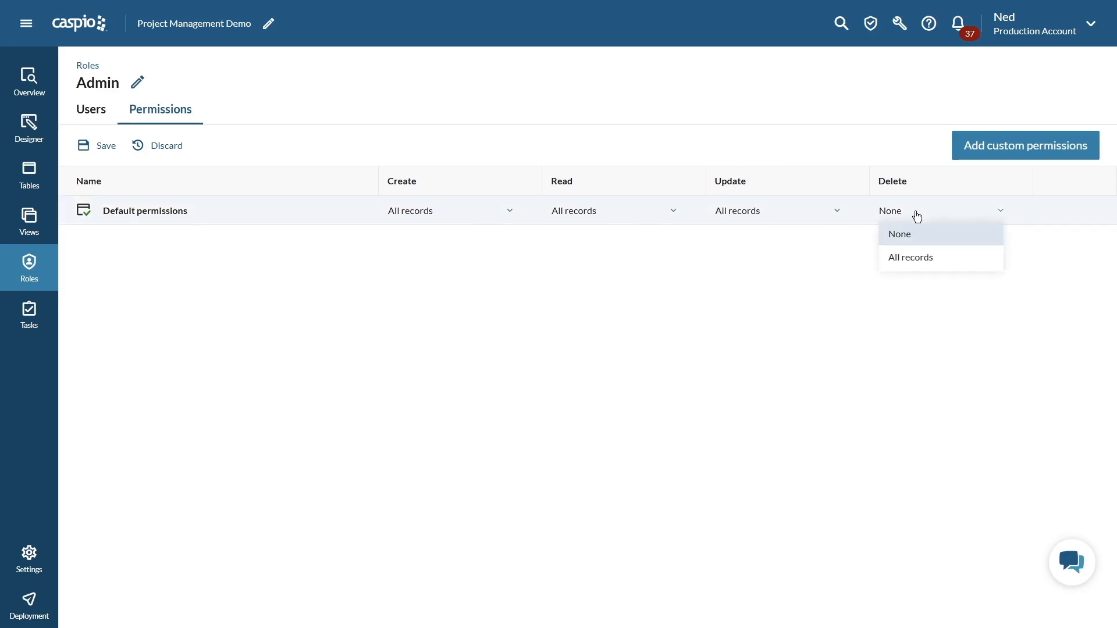
click(911, 260)
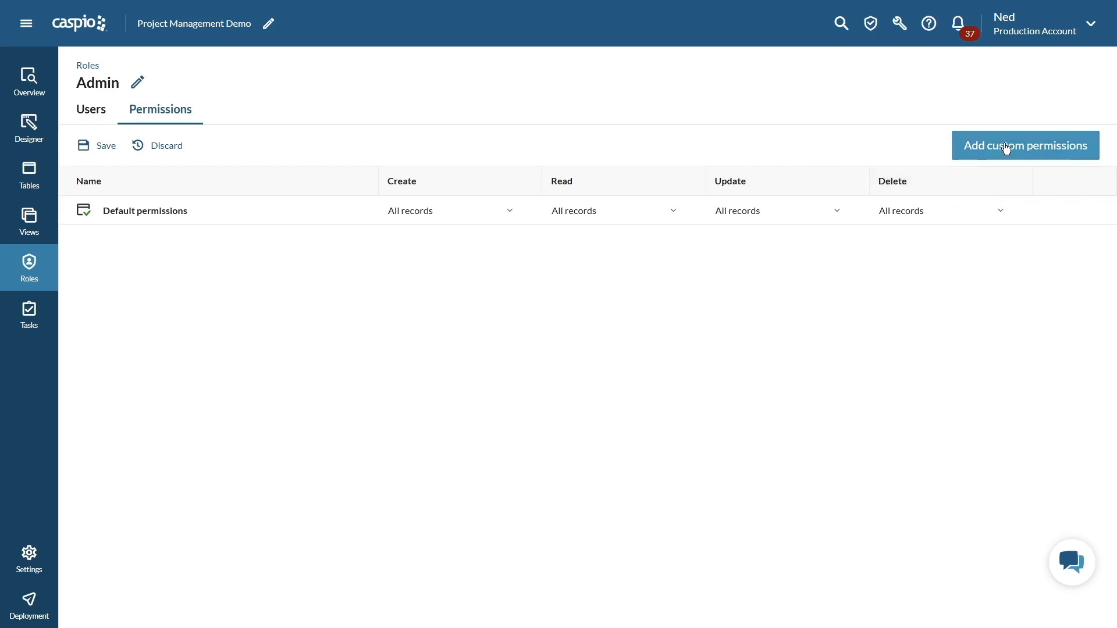
click(106, 147)
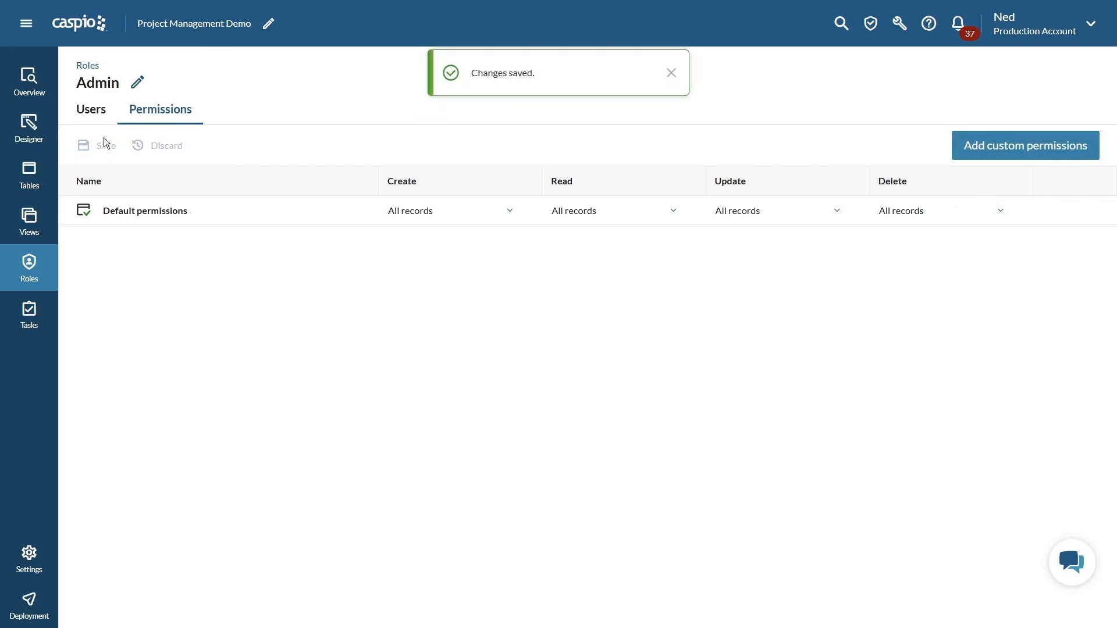
- Add the first two users listed in the directory to the Admin role
click(94, 118)
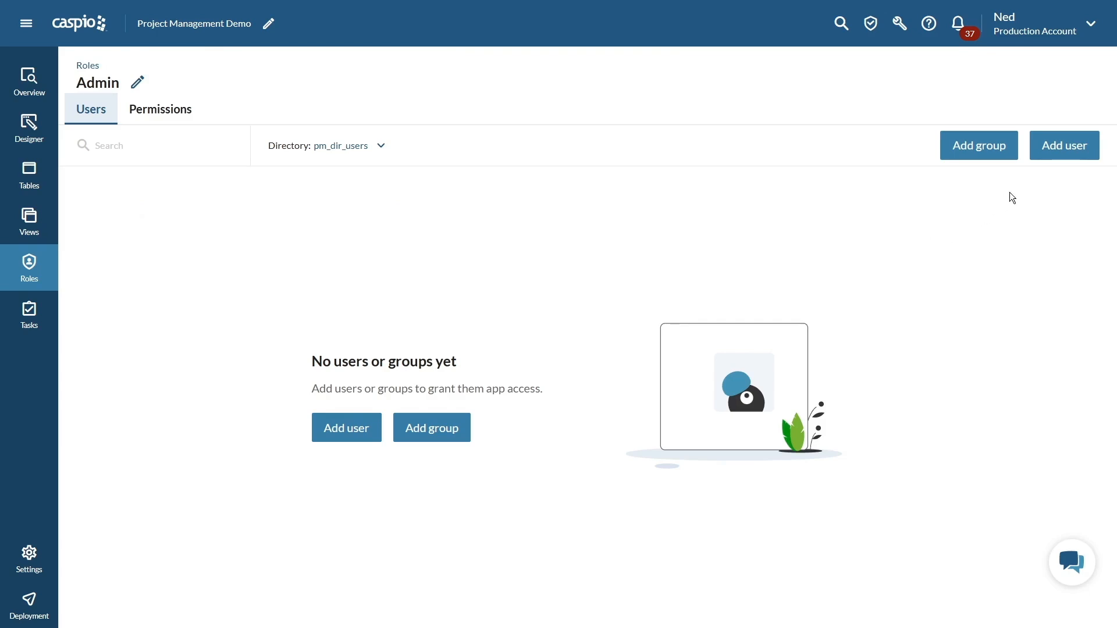
click(1045, 150)
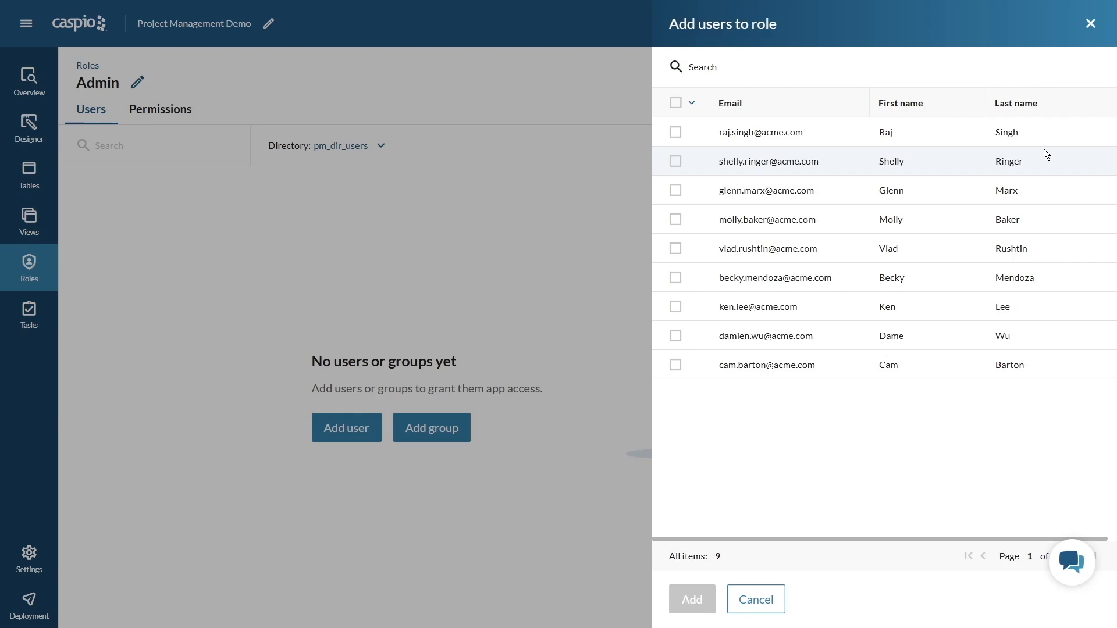
click(675, 134)
click(675, 162)
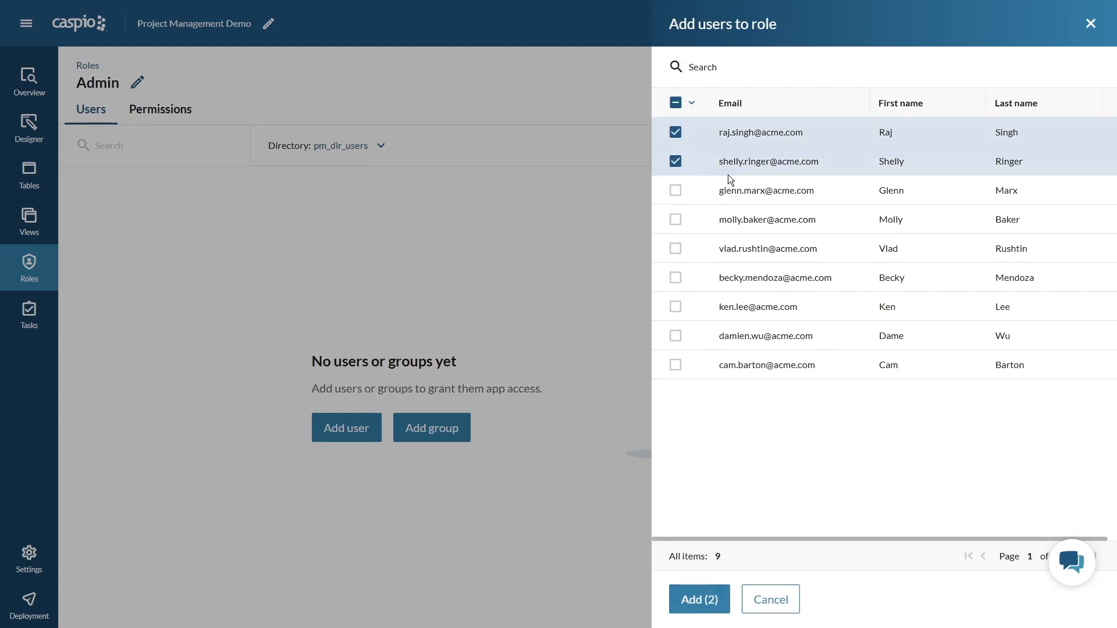
click(703, 601)
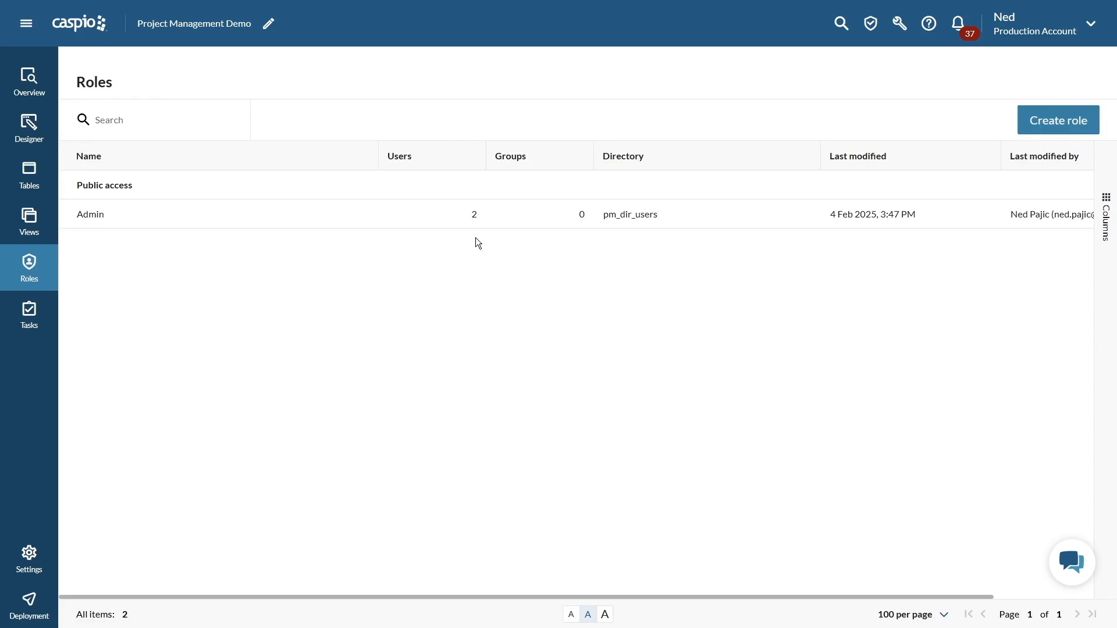
- Create a role named Managers that uses the pm_dir_users directory
click(1061, 128)
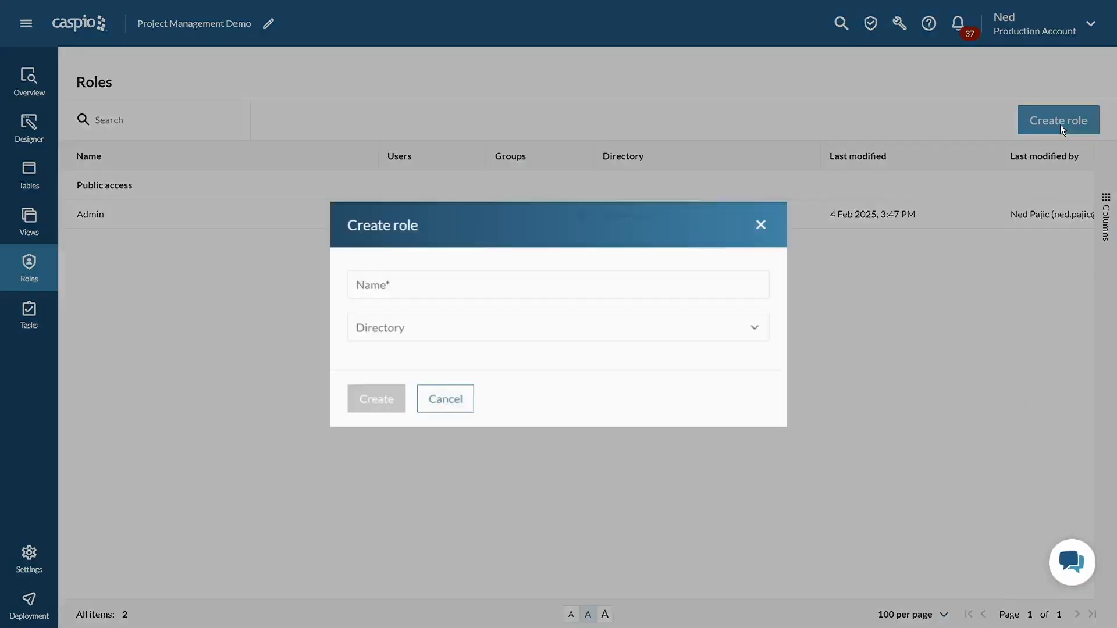
click(482, 289)
text(Man)
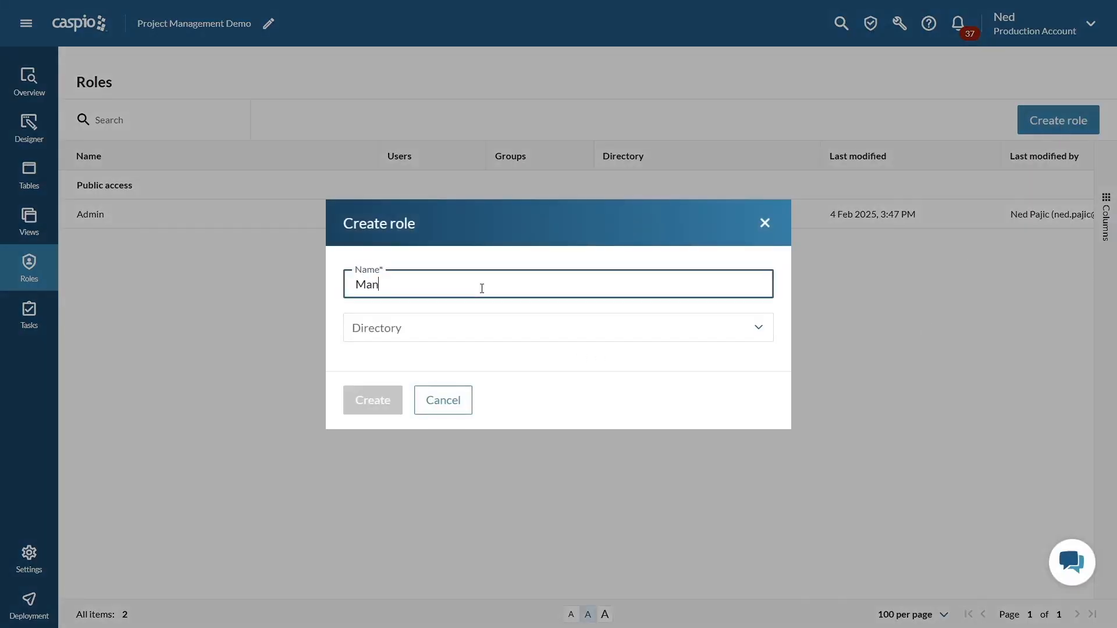
text(agers)
click(460, 326)
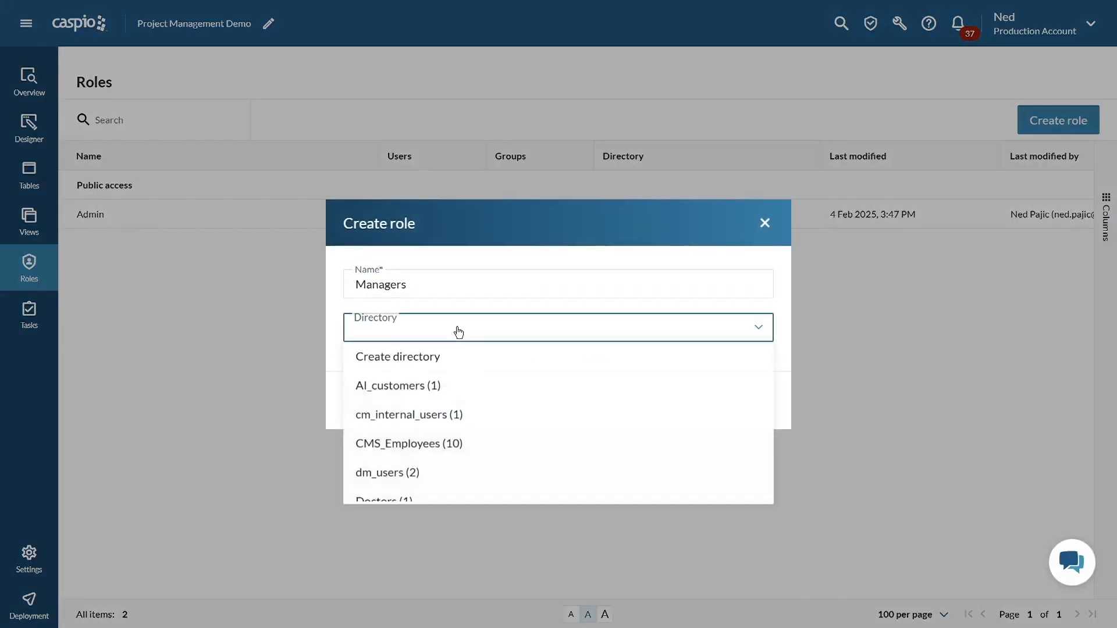
scroll(462, 378, down, 1)
scroll(466, 396, down, 3)
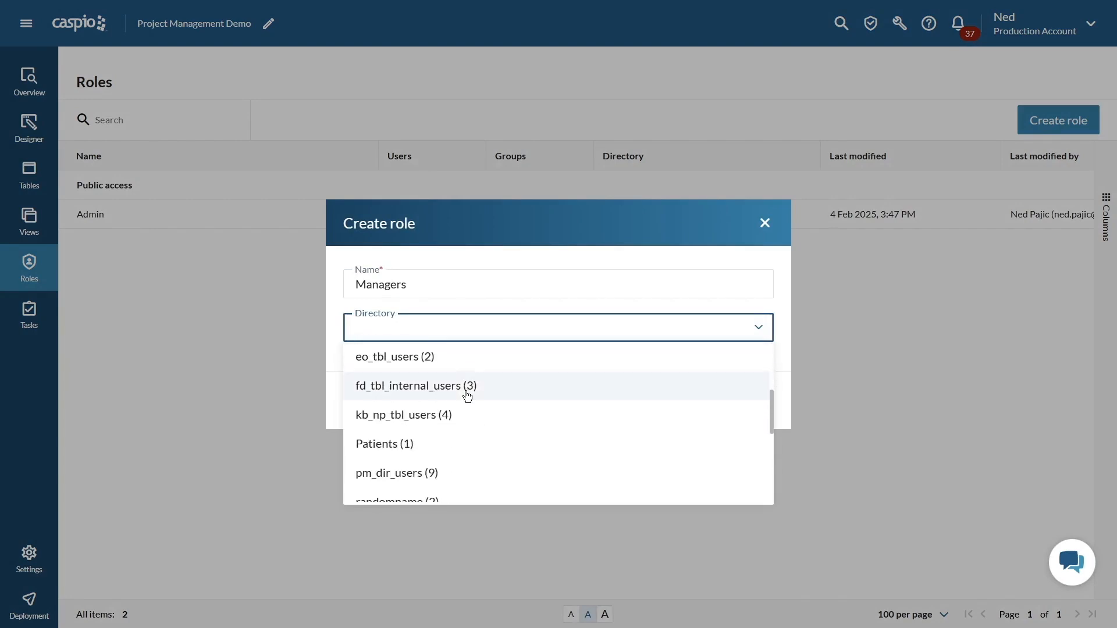
click(416, 472)
click(376, 402)
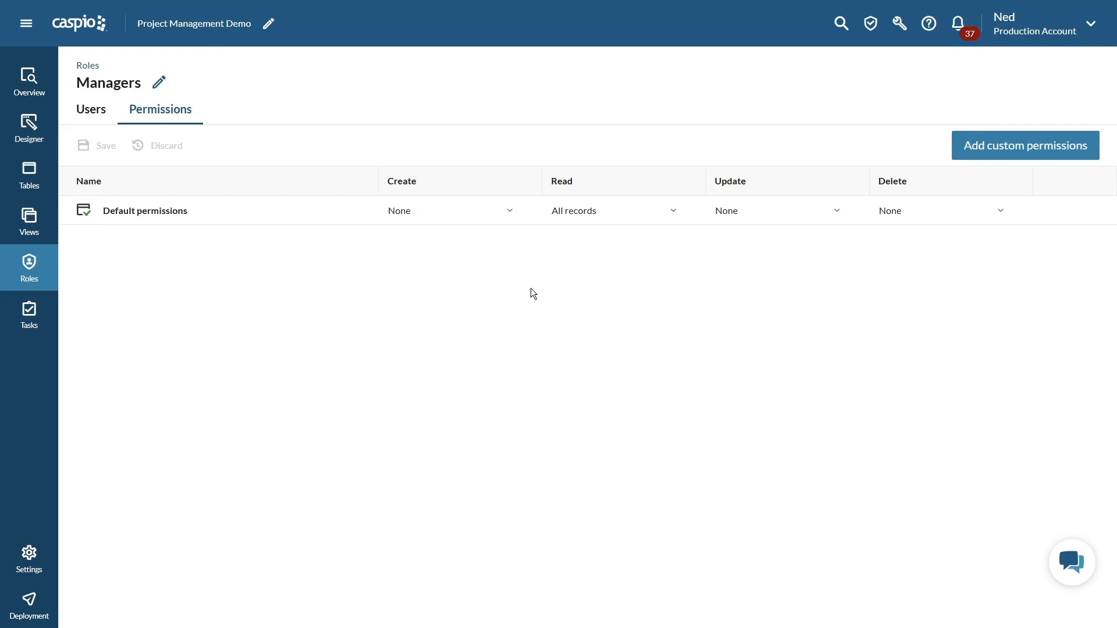
- Set the Managers role's default create, read and update permissions to All records and save the changes
click(497, 219)
click(481, 257)
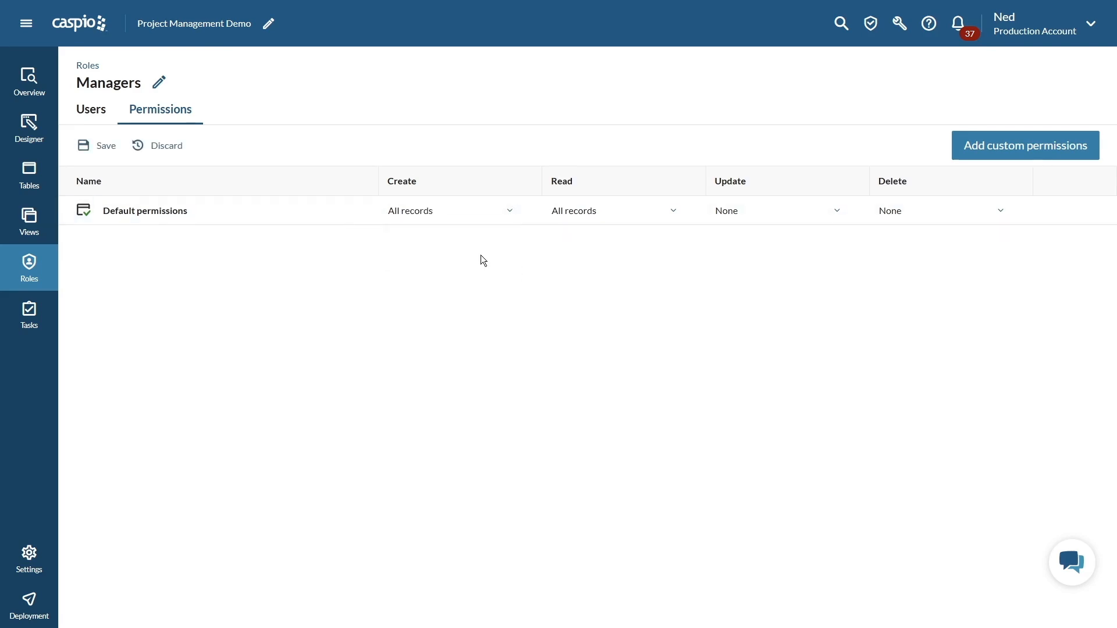
click(594, 217)
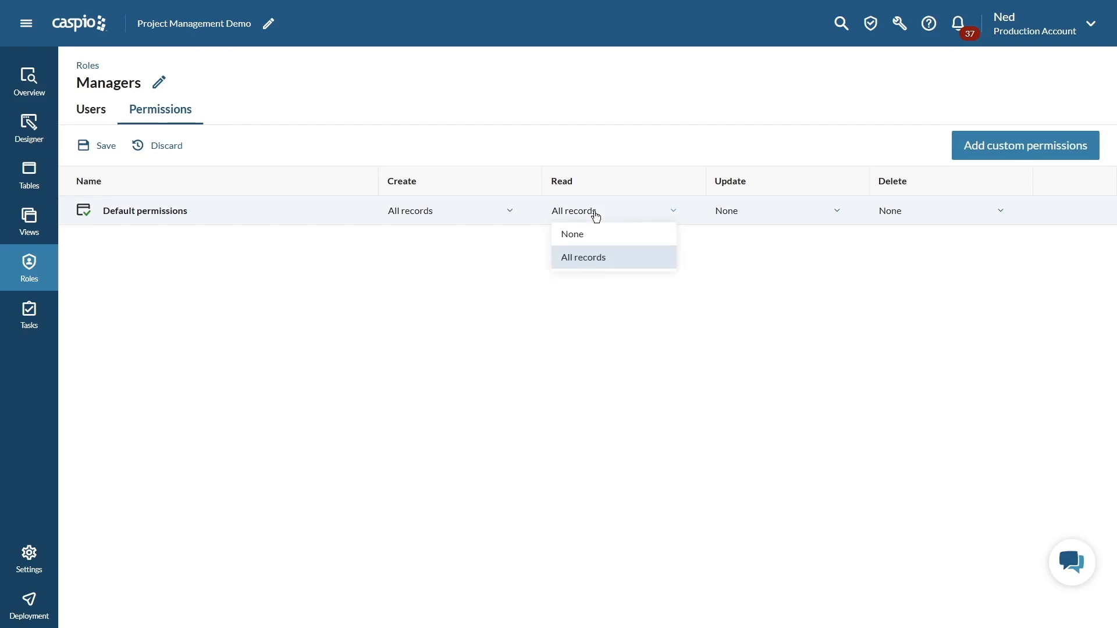
click(593, 255)
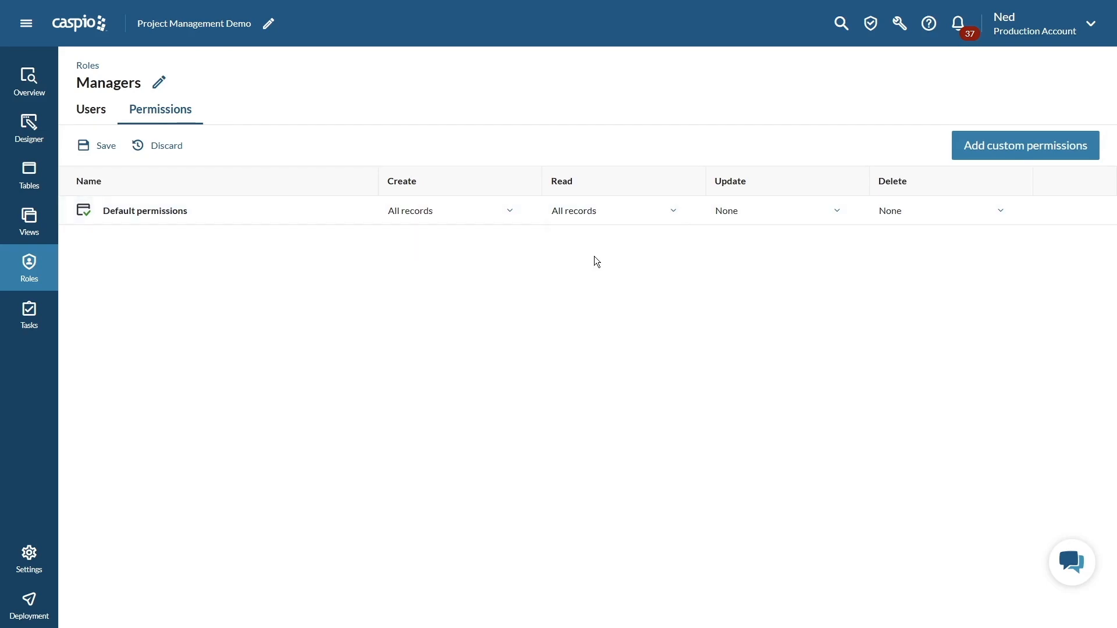
click(760, 216)
click(756, 256)
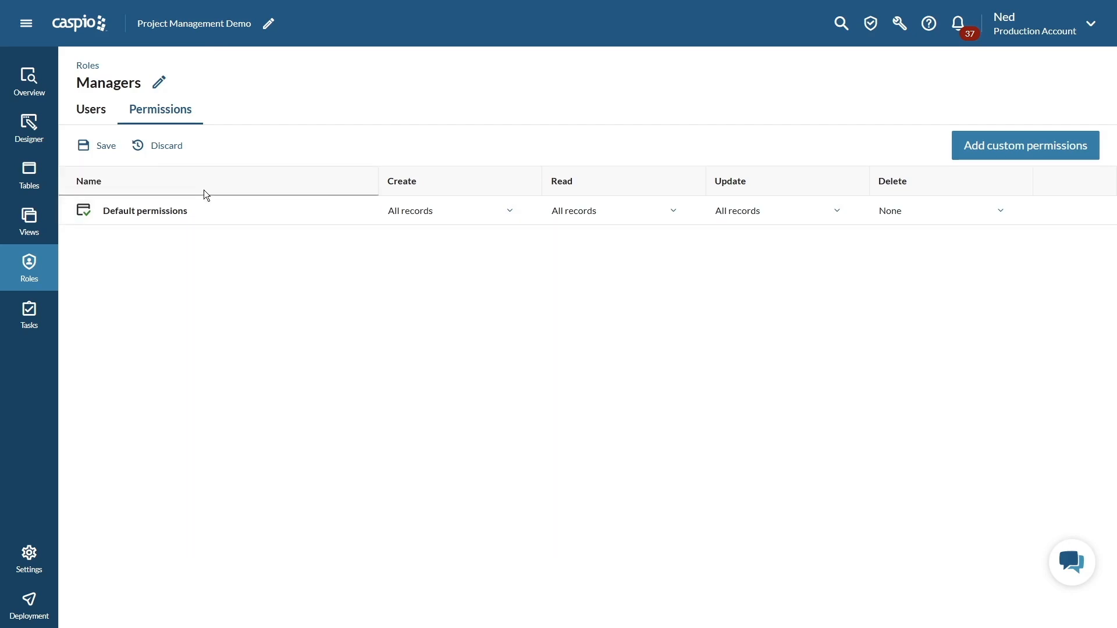
click(108, 149)
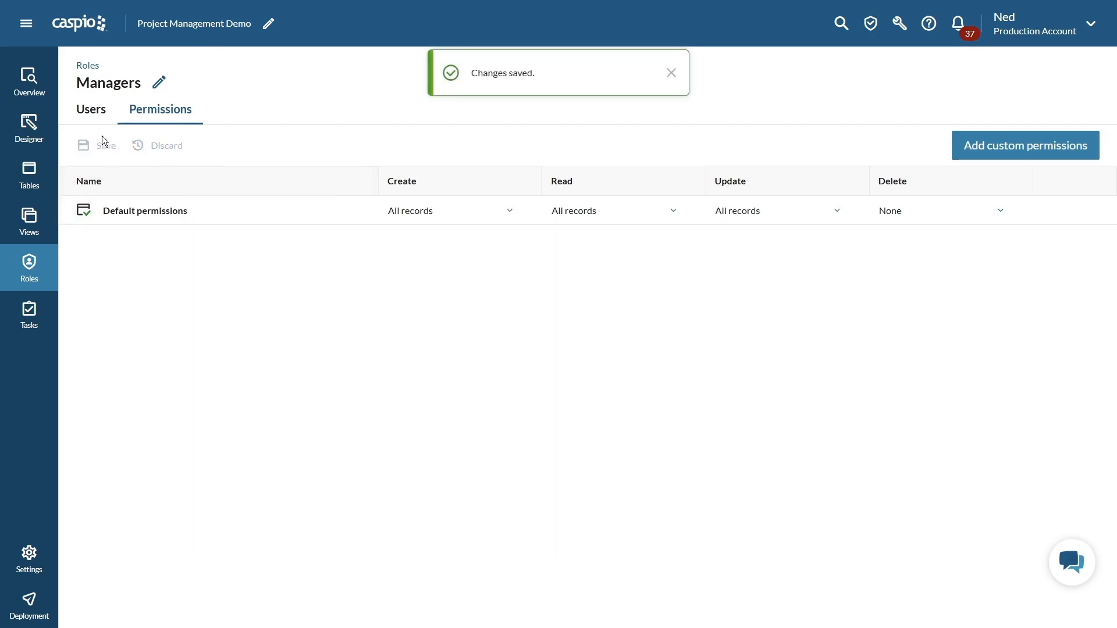
- Add the third through sixth users listed in the directory to the Managers role
click(91, 115)
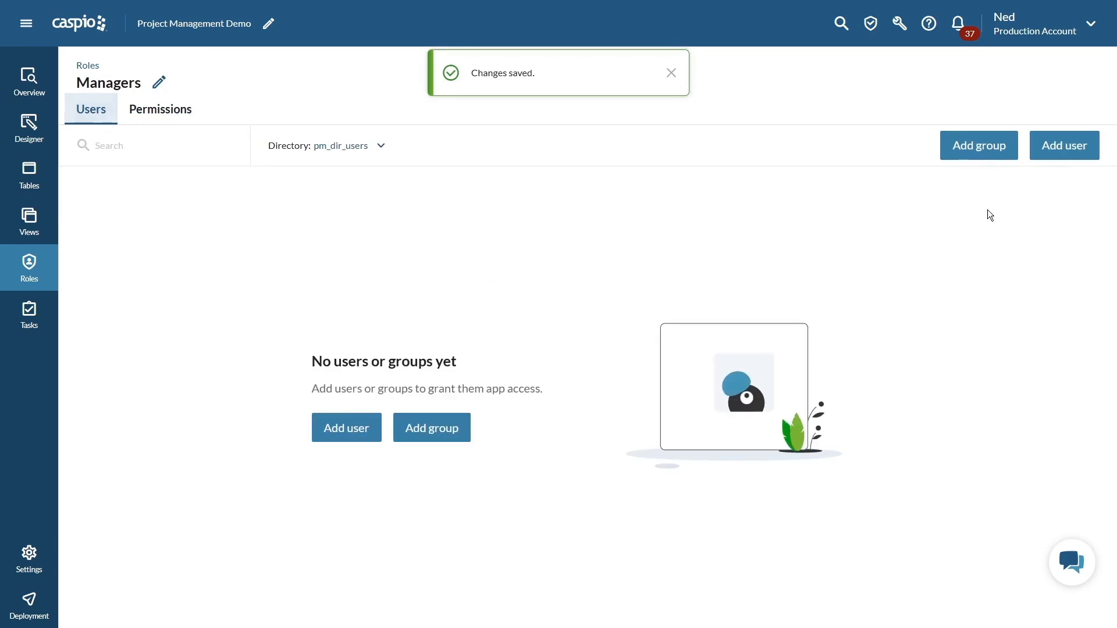
click(1060, 149)
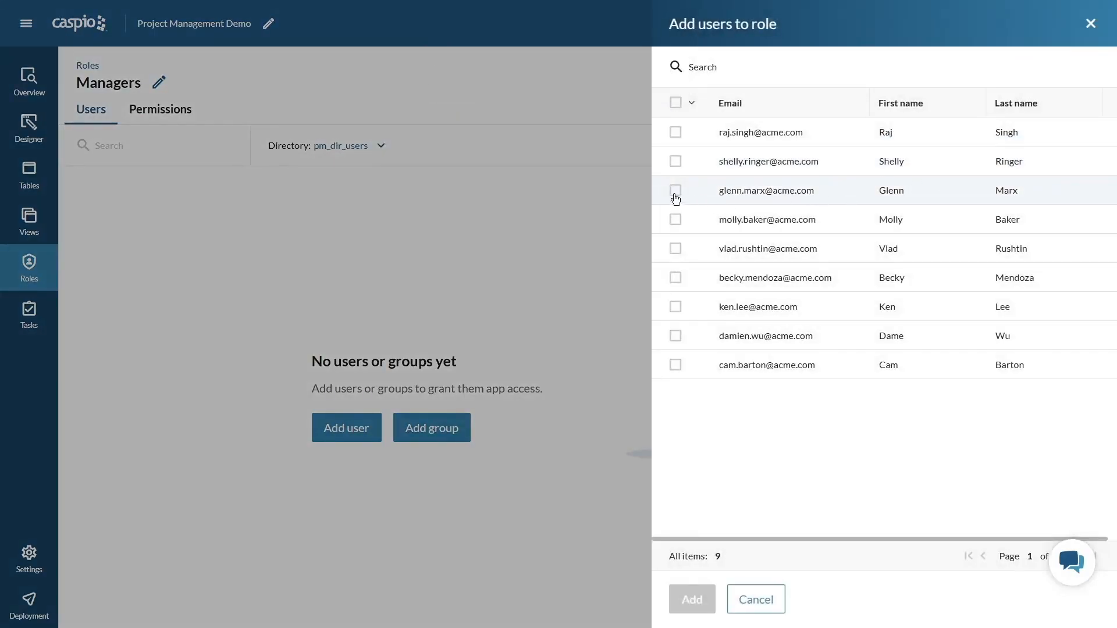
click(675, 190)
click(675, 219)
click(675, 249)
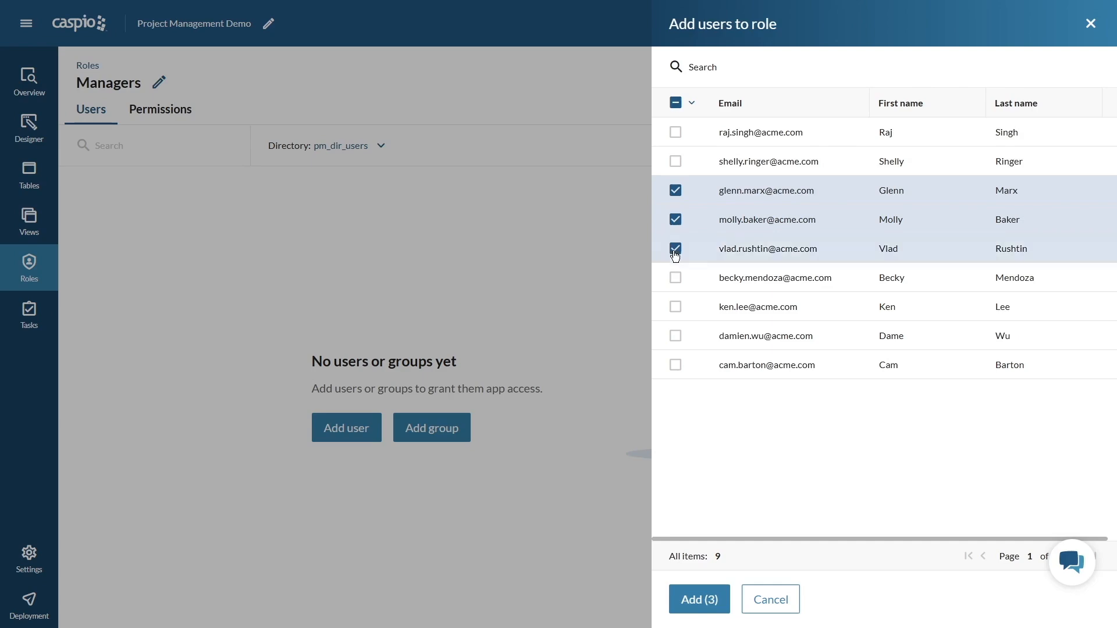
click(675, 278)
click(698, 599)
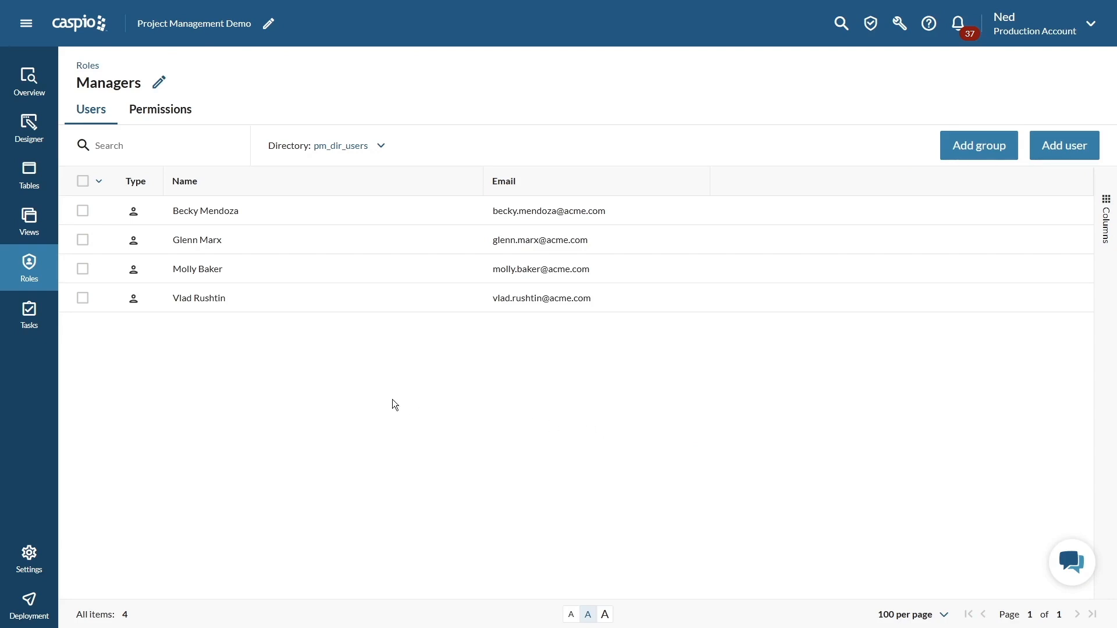
- Create a role named Employees that uses the pm_dir_users directory
click(29, 269)
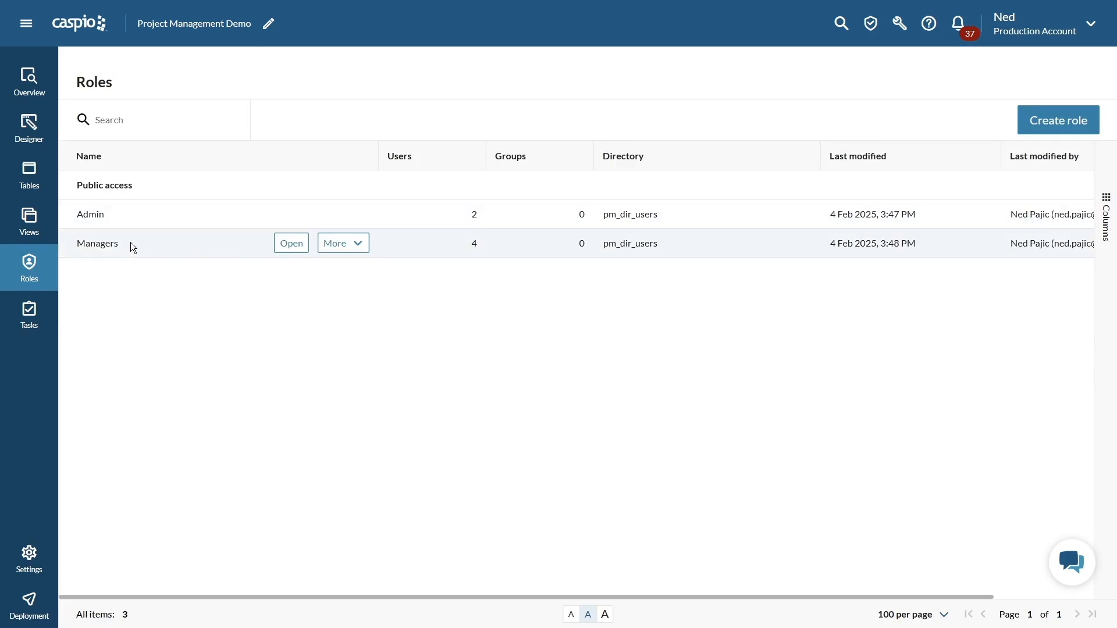
click(1051, 124)
click(543, 289)
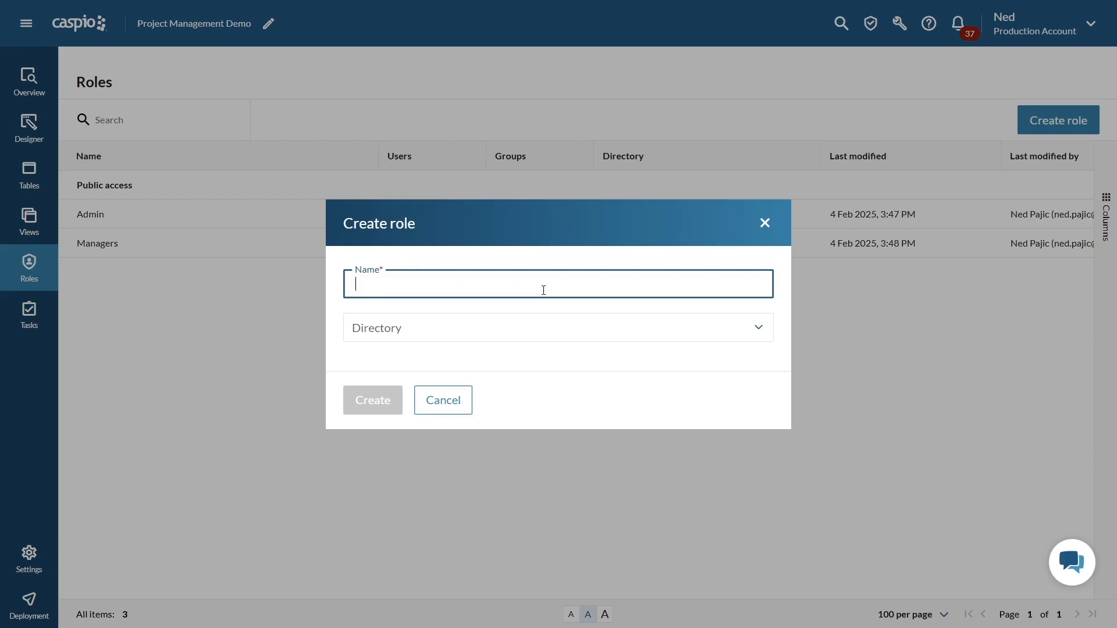
text(Employees)
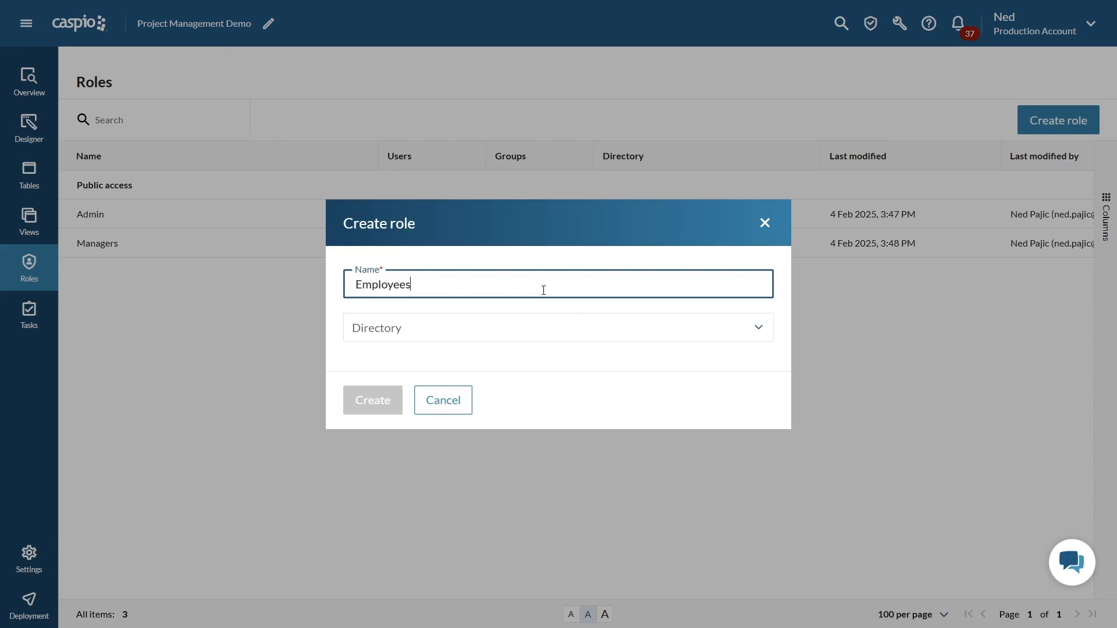
click(500, 330)
scroll(493, 390, down, 2)
scroll(492, 389, down, 2)
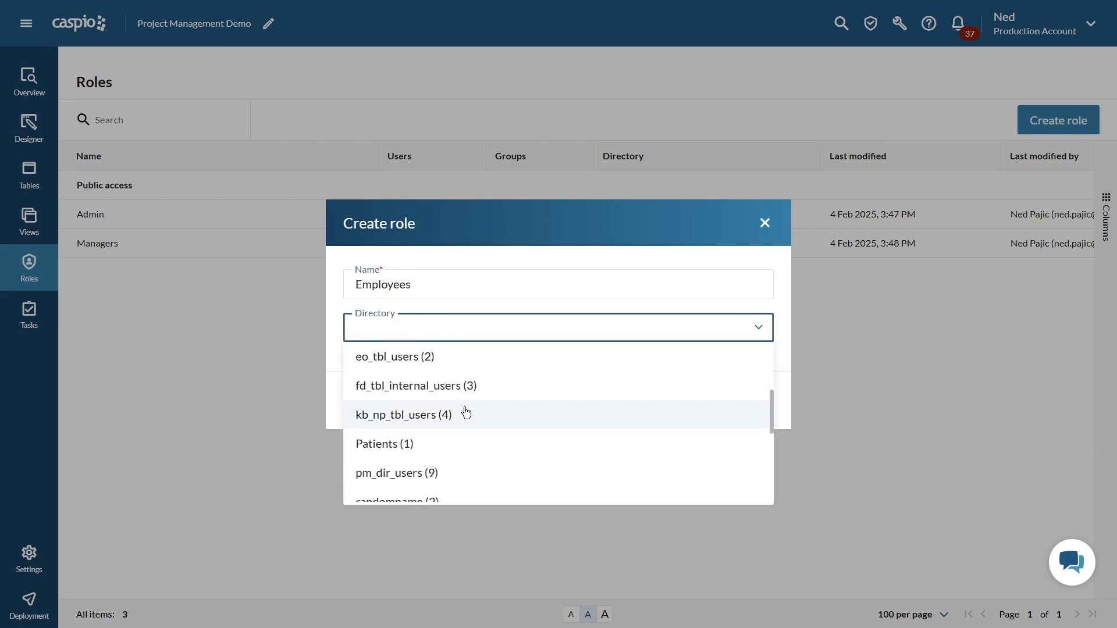
click(426, 474)
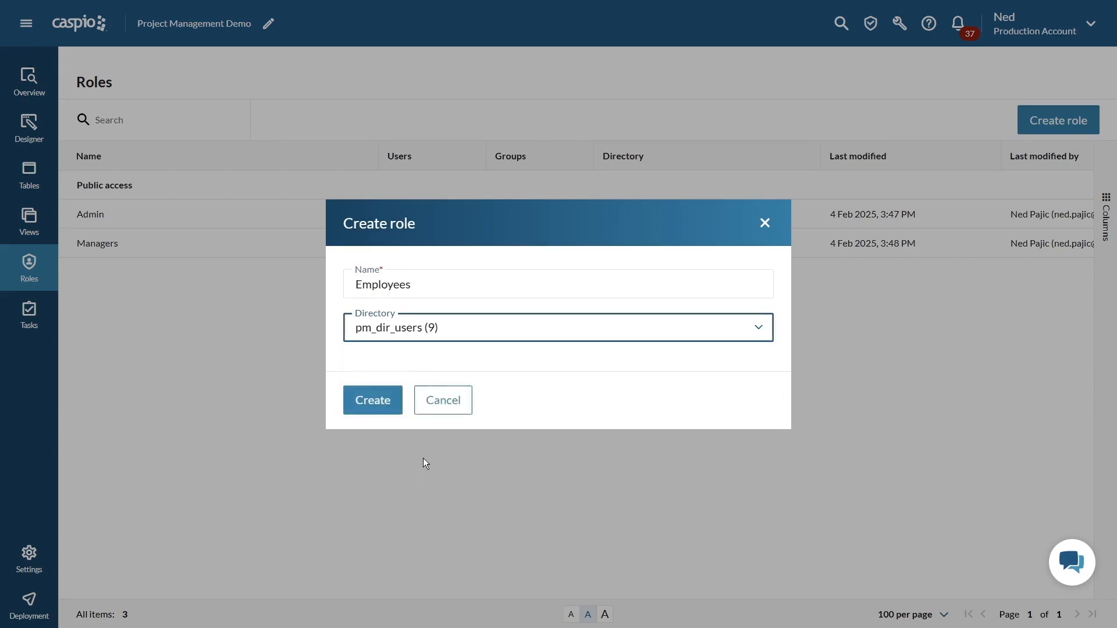
click(375, 403)
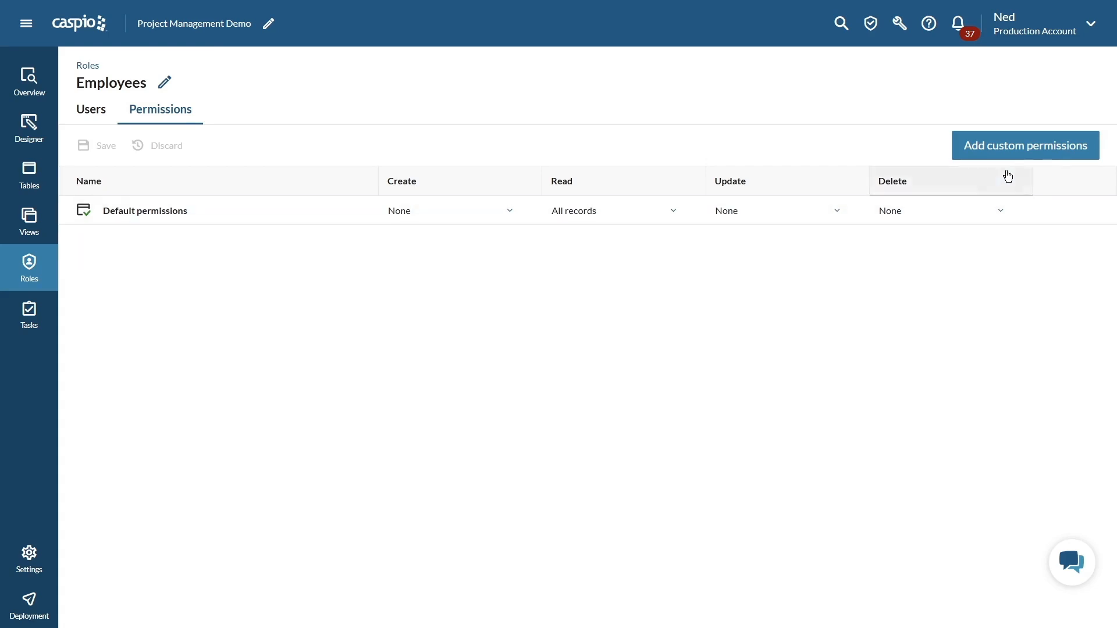
- Add custom permissions for the pm_tbl_projects table to the Employees role and set its create permission to All records
click(1019, 153)
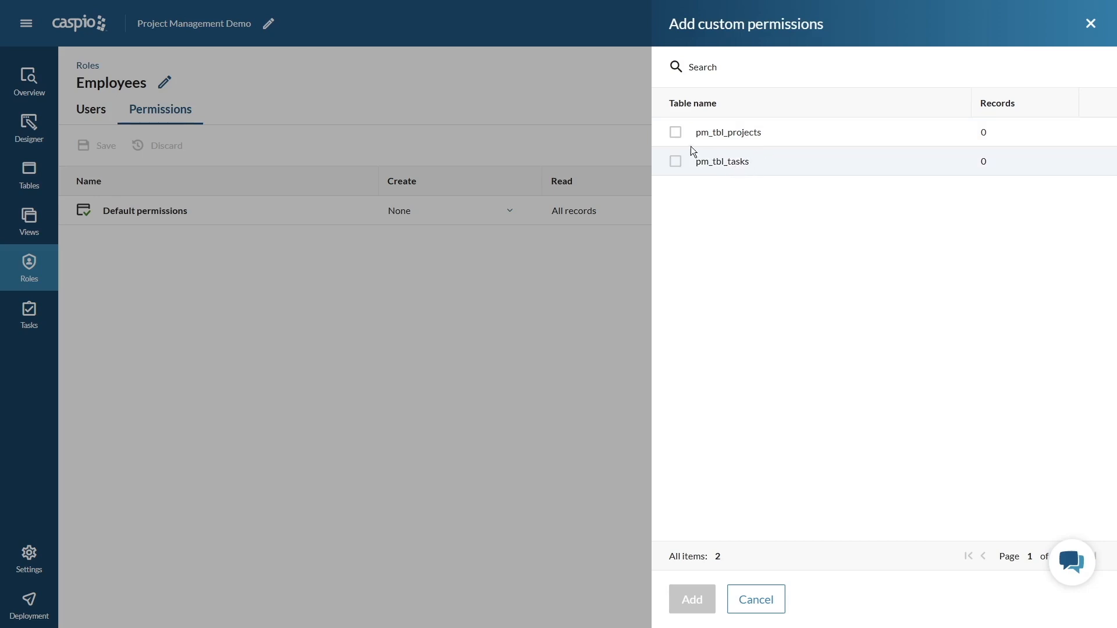
click(675, 134)
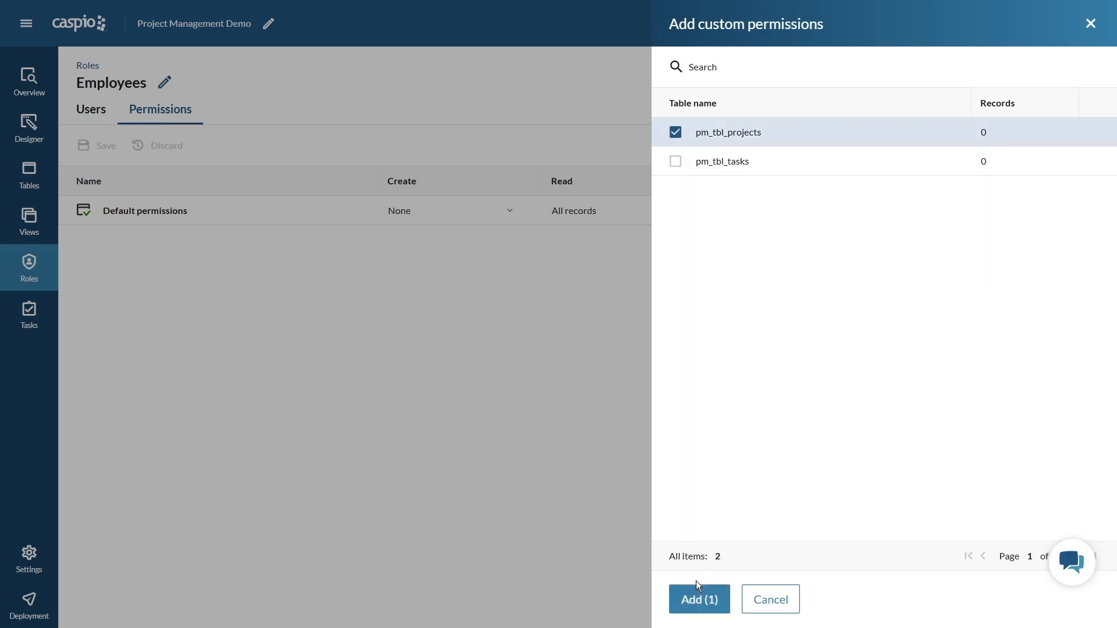
click(694, 599)
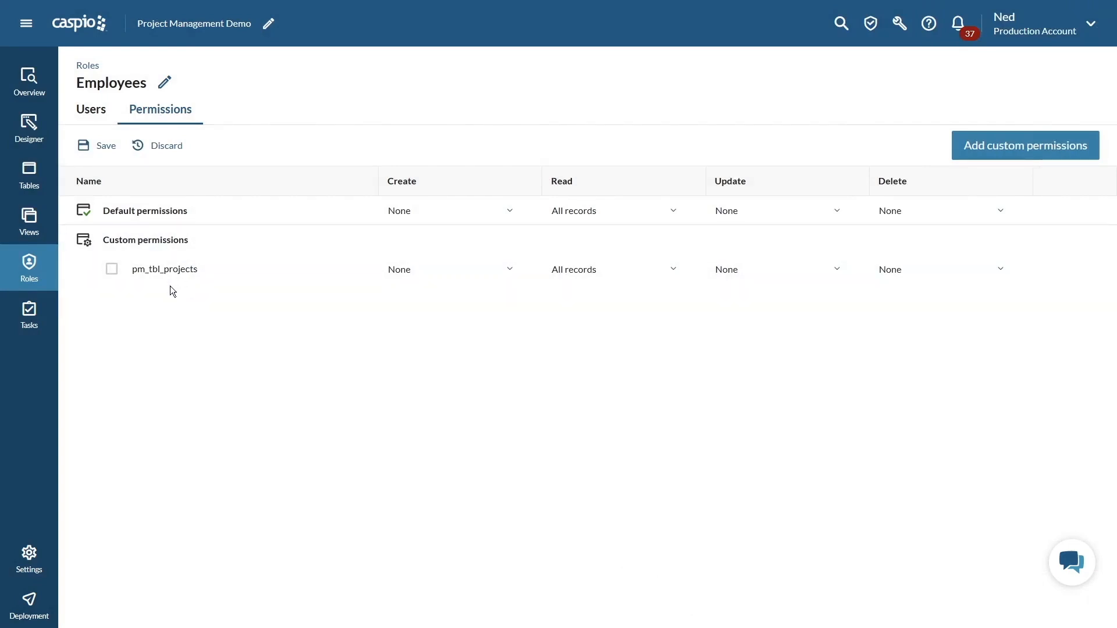
click(447, 278)
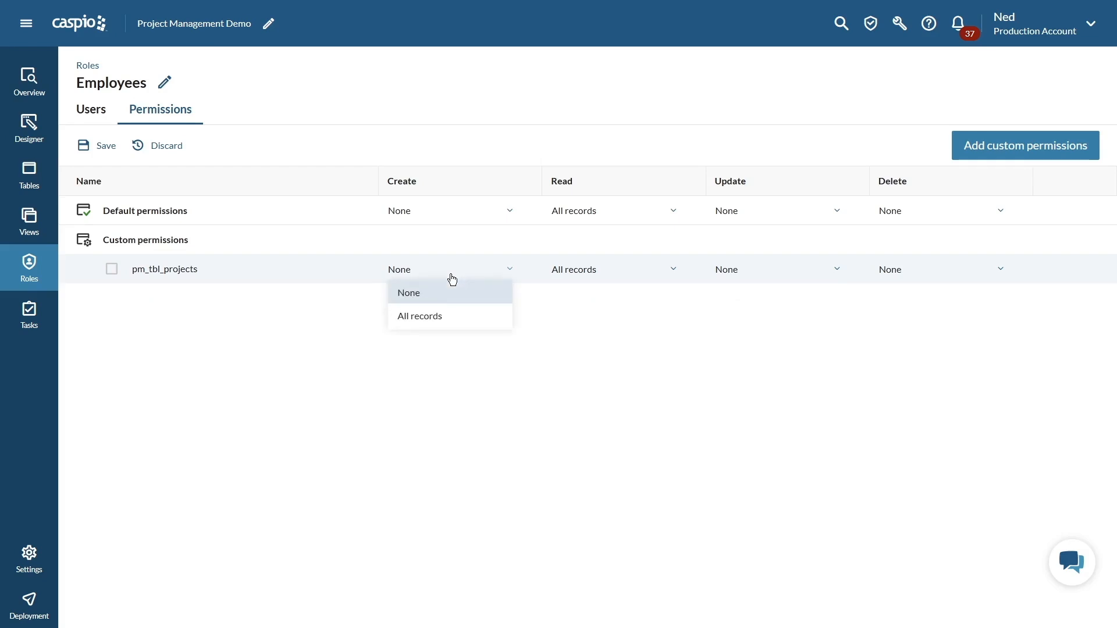
click(433, 318)
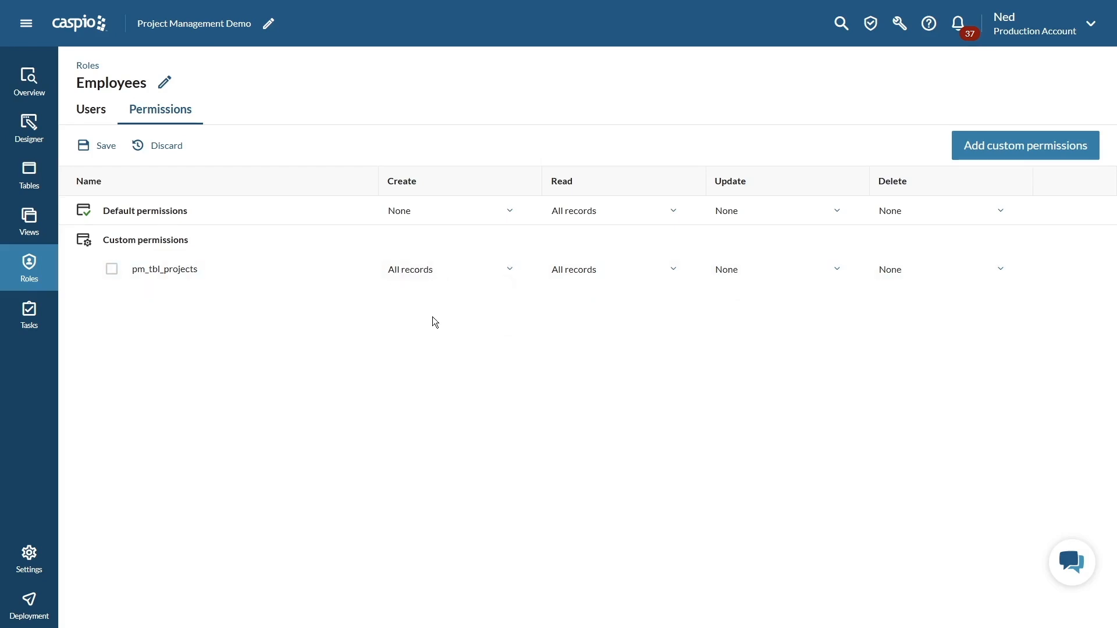
- Set the read permission for pm_tbl_projects to User's own records, with Project_Owner as the record owner field
click(592, 270)
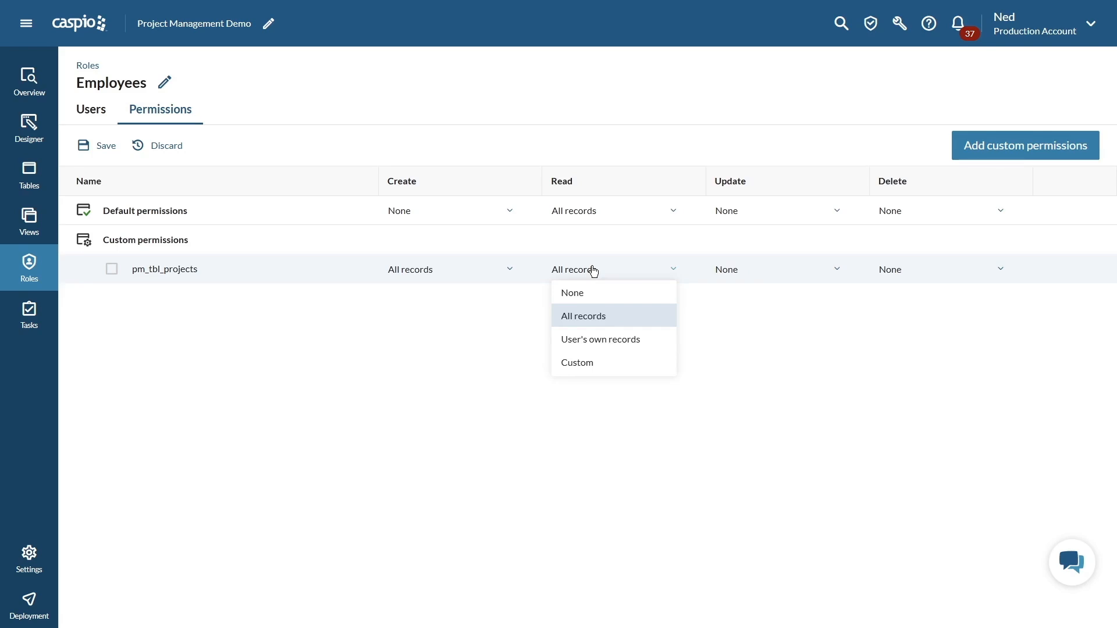
click(605, 340)
click(604, 336)
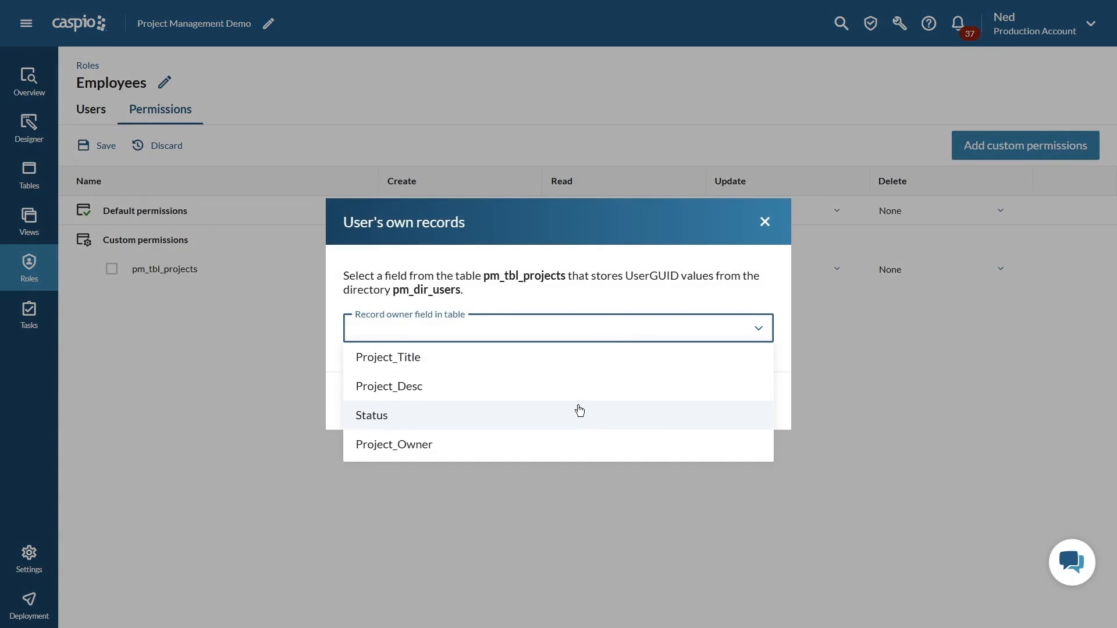
click(519, 446)
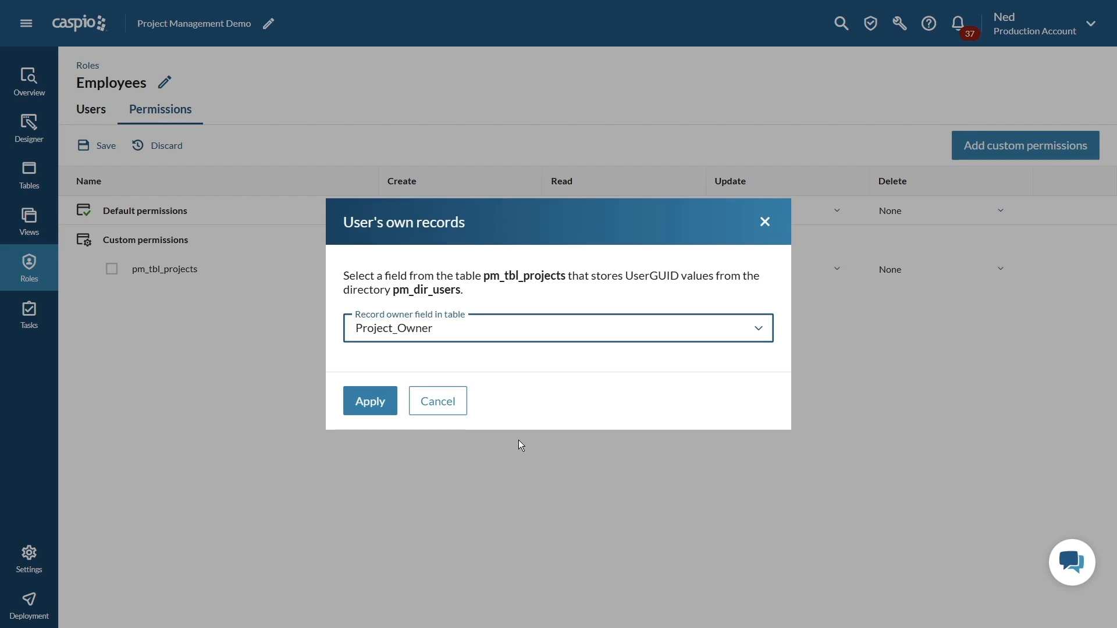
click(370, 402)
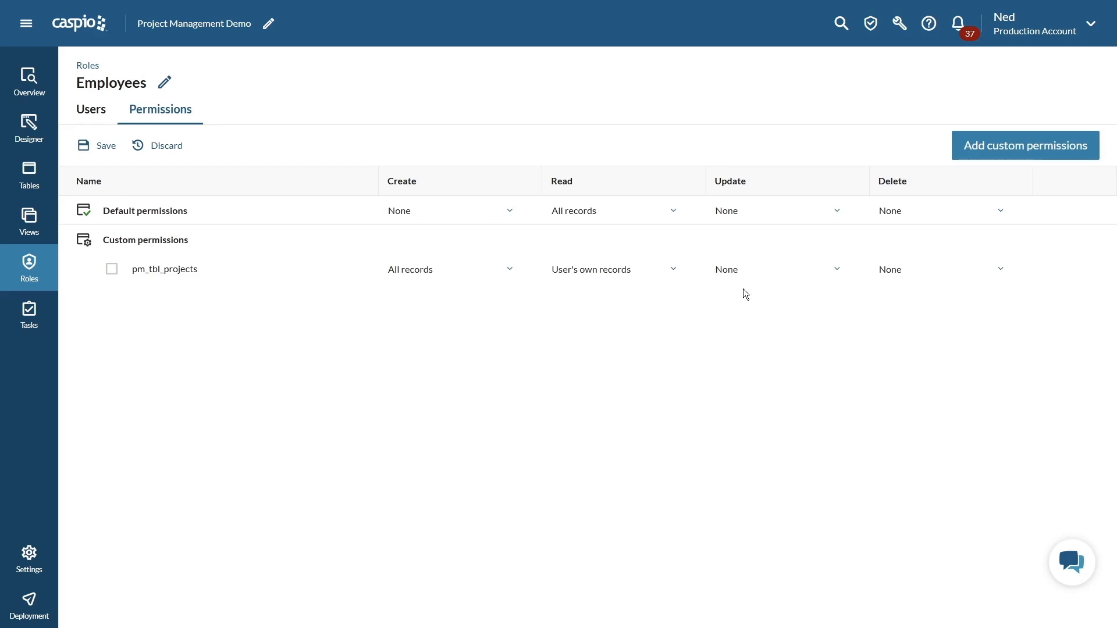
- Set the update permission for pm_tbl_projects to User's own records, with Project_Owner as the record owner field
click(759, 270)
click(762, 344)
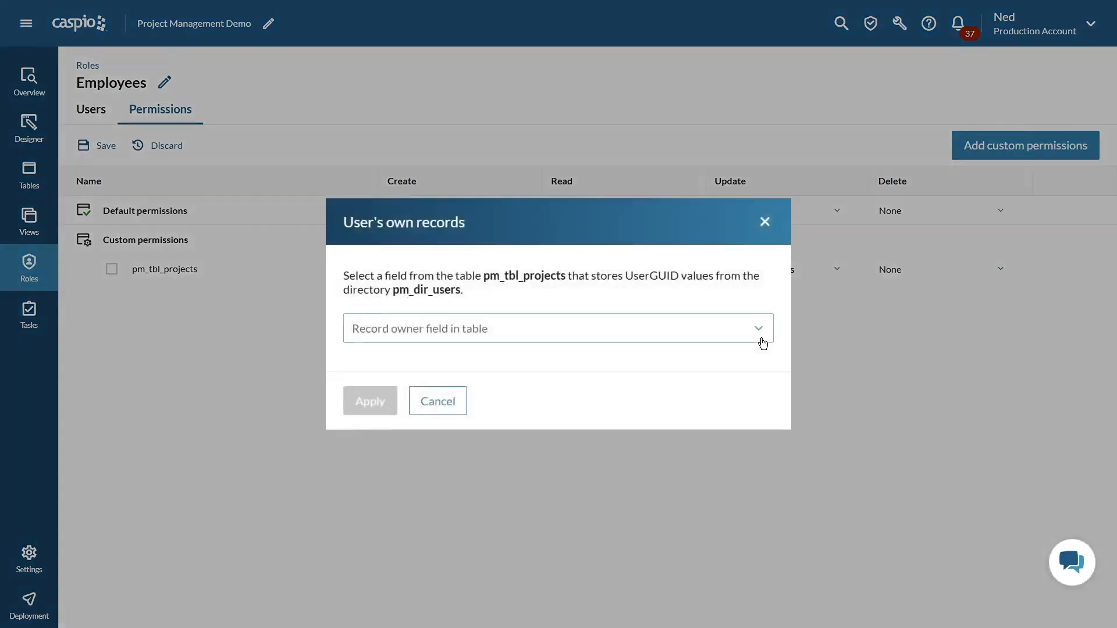
click(641, 339)
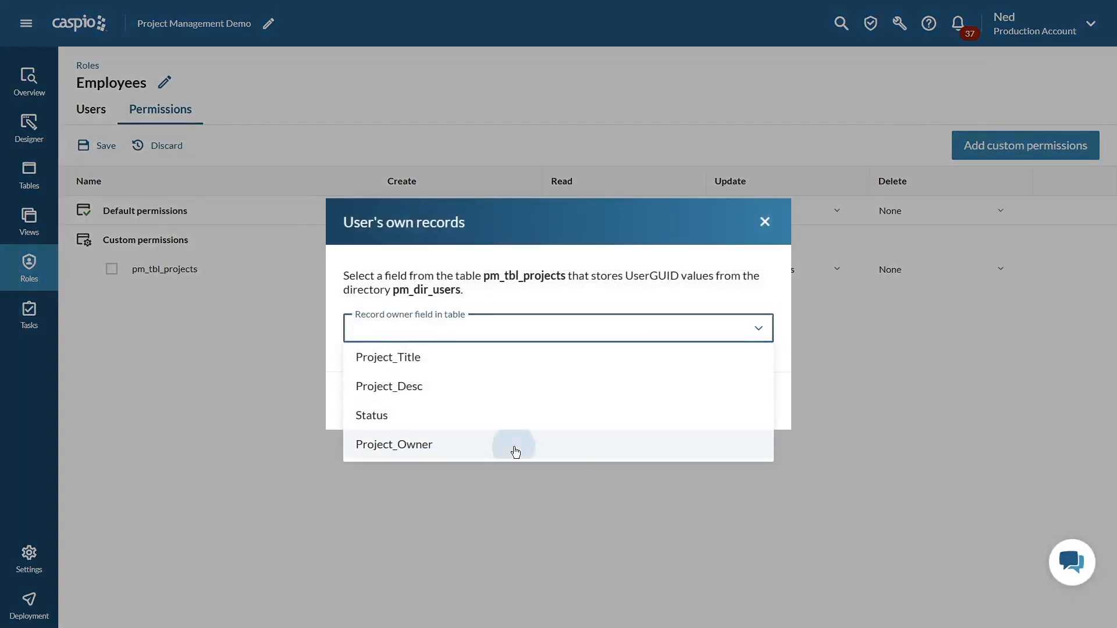
click(511, 449)
click(372, 403)
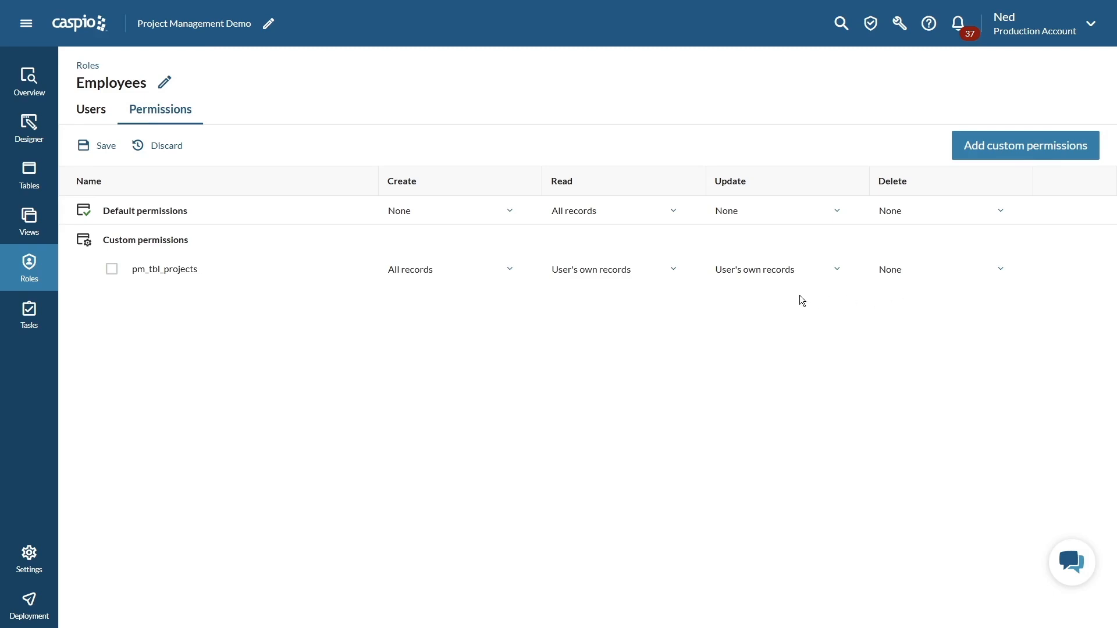
click(773, 272)
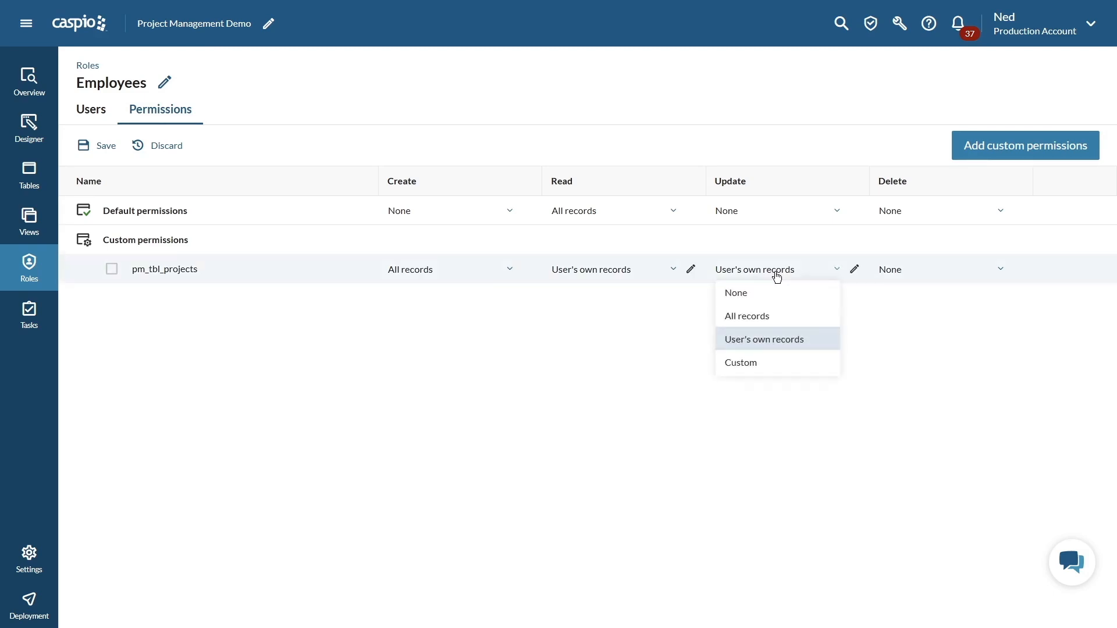
click(756, 359)
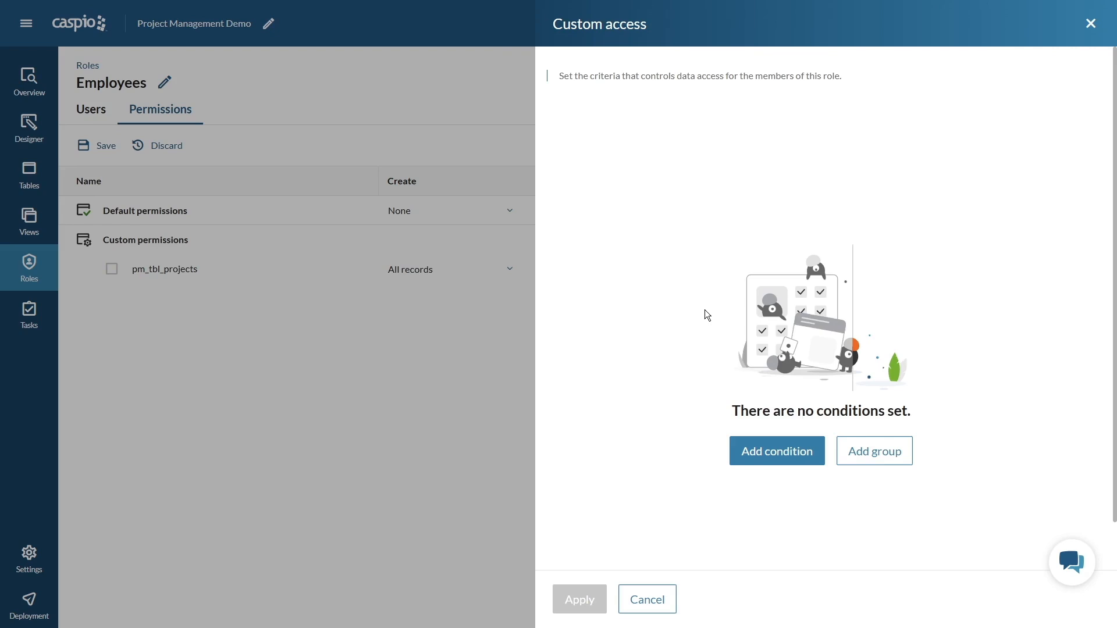
click(766, 452)
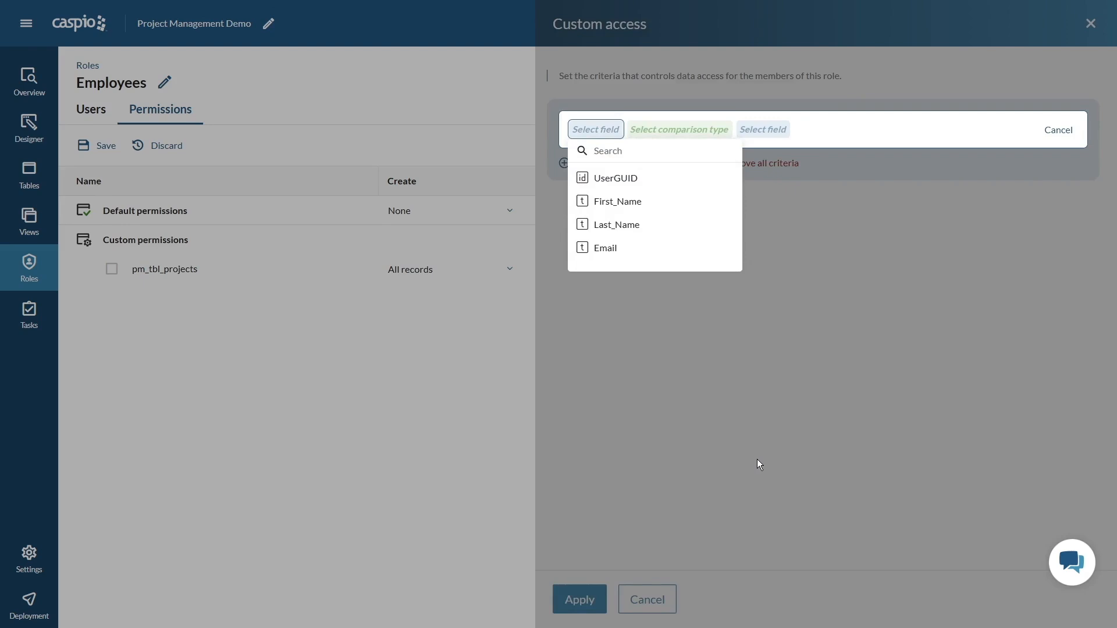
click(1068, 129)
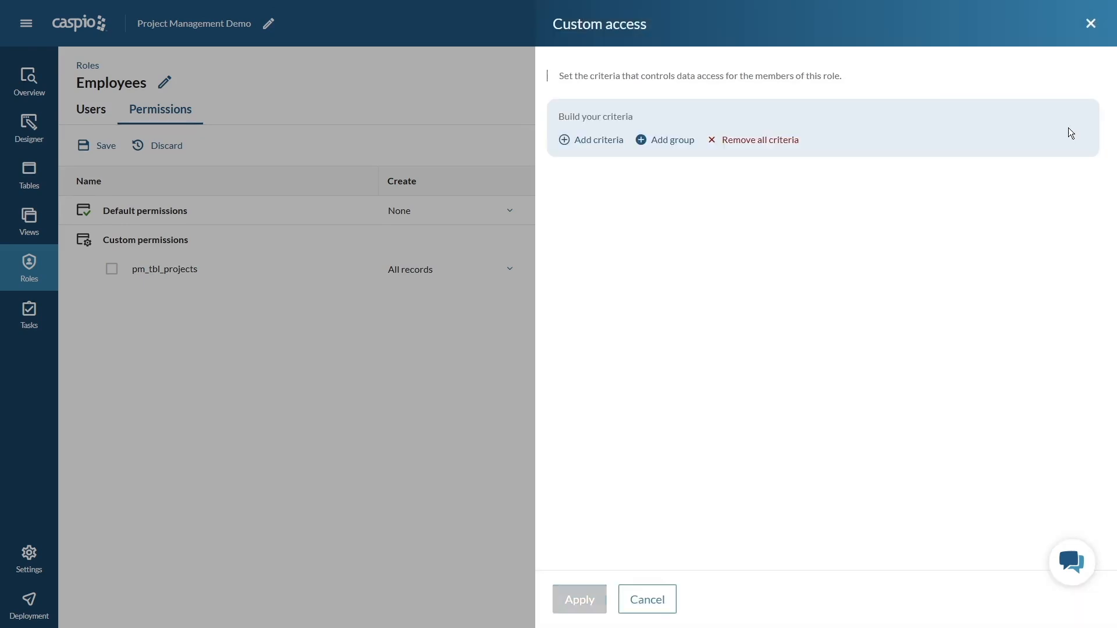
click(1089, 24)
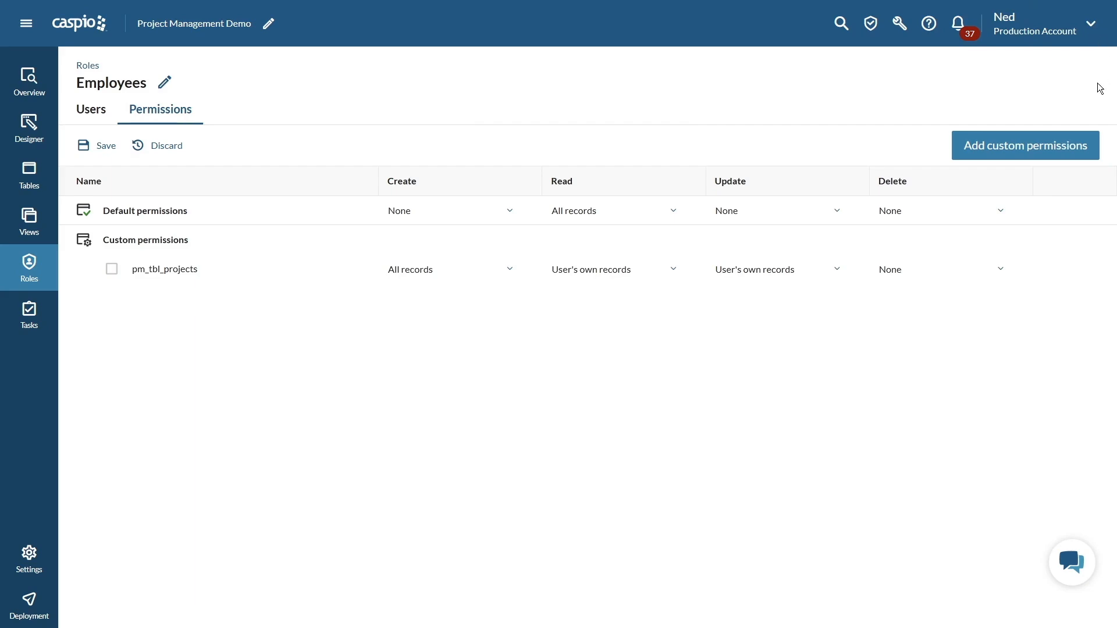
- Add custom permissions for the pm_tbl_tasks table and set its create permission to All records
click(1035, 149)
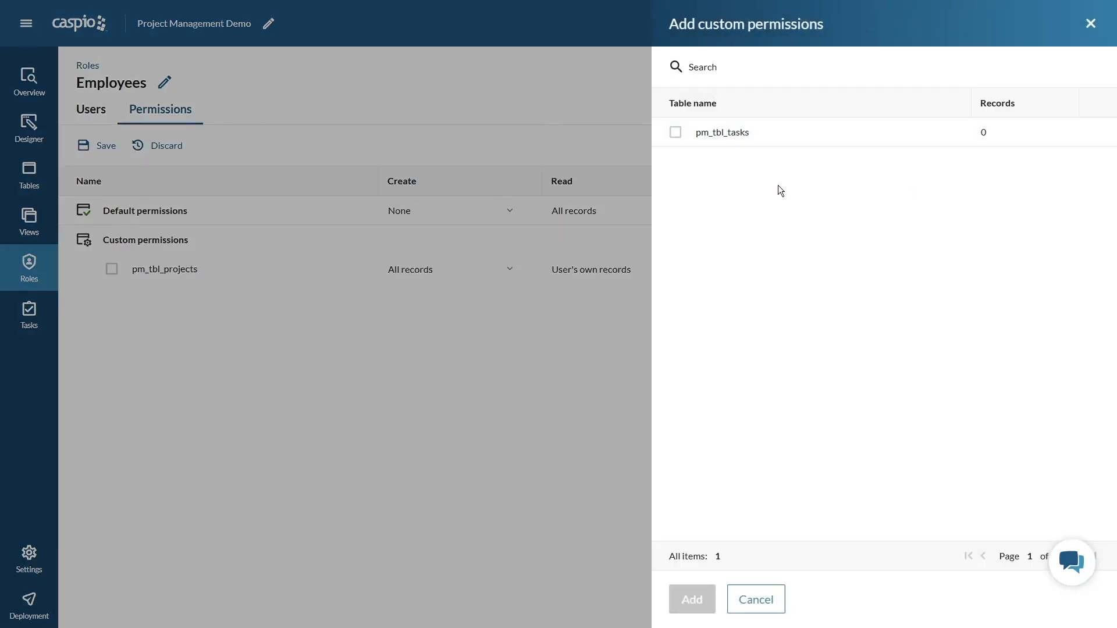
click(674, 133)
click(681, 597)
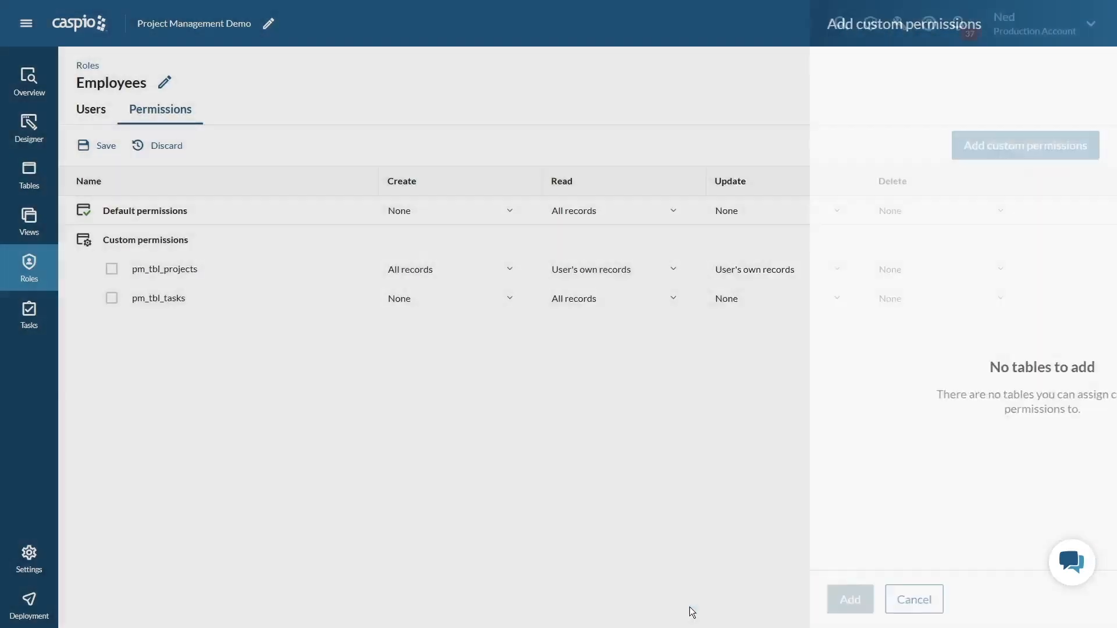
click(509, 299)
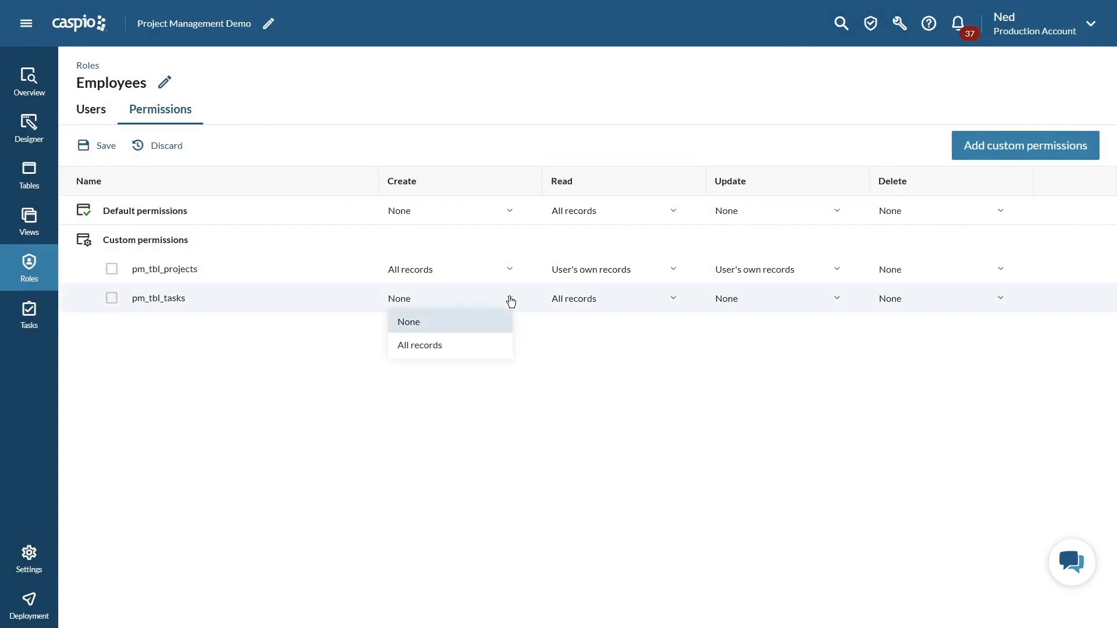
click(475, 344)
- Set the read permission for pm_tbl_tasks to User's own records, with Owner_ID as the record owner field
click(646, 306)
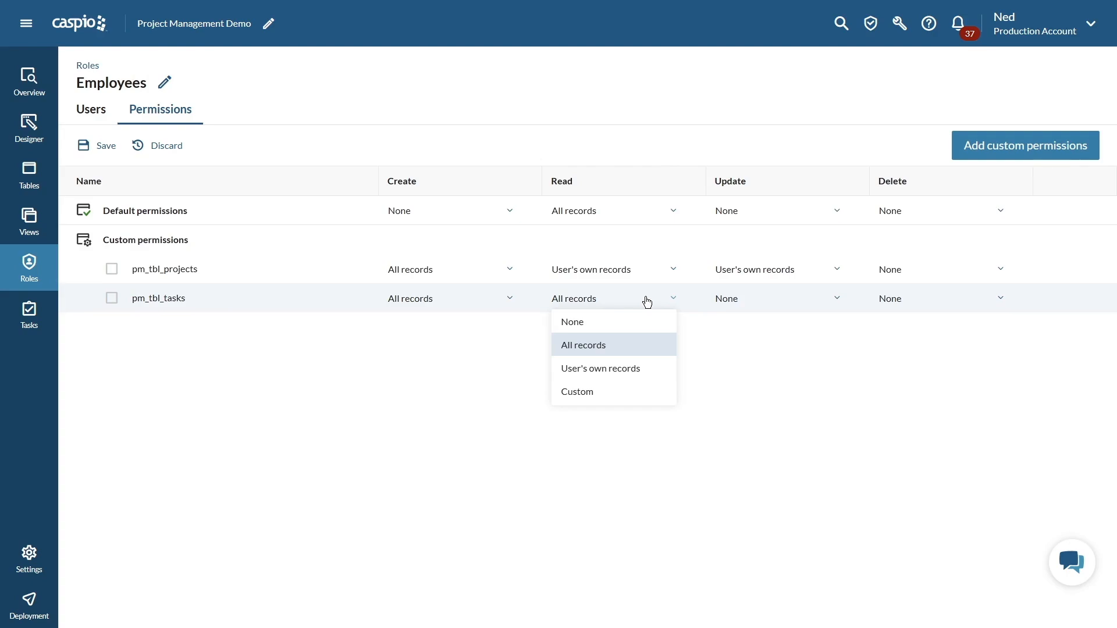
click(618, 368)
click(593, 328)
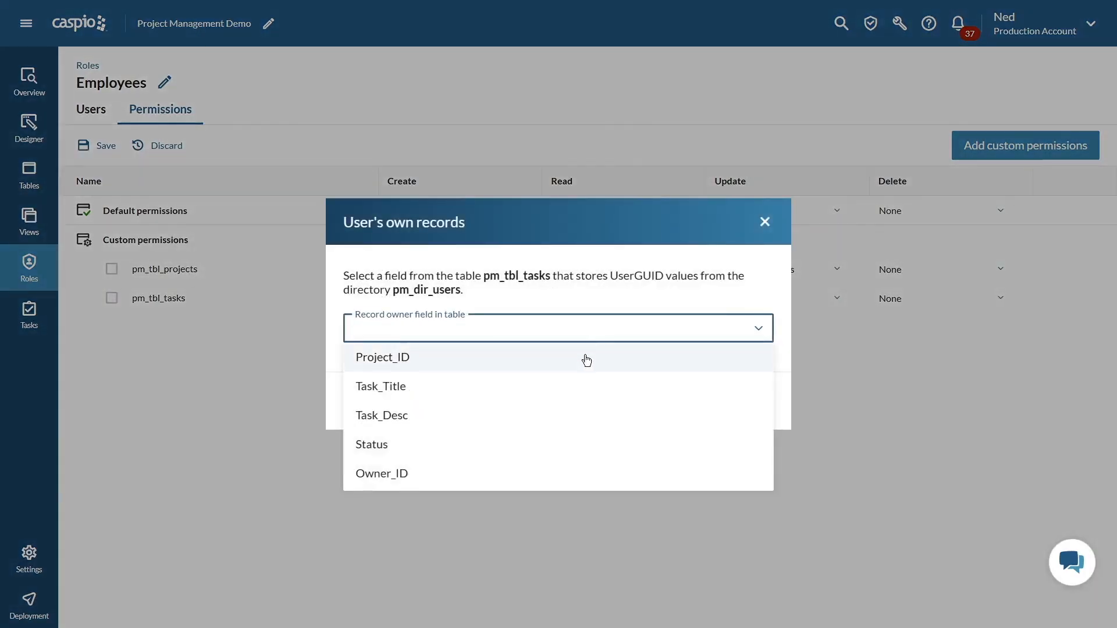
click(512, 473)
click(368, 401)
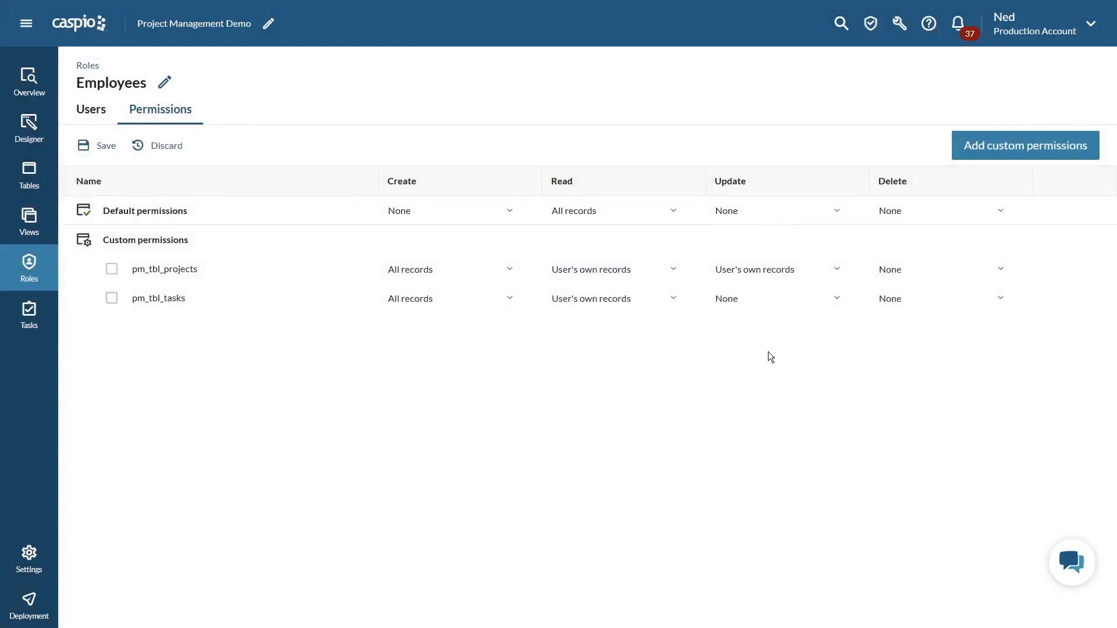
- Set the update permission for pm_tbl_tasks to User's own records with Owner_ID as the owner field, and save the role's permissions
click(777, 301)
click(772, 366)
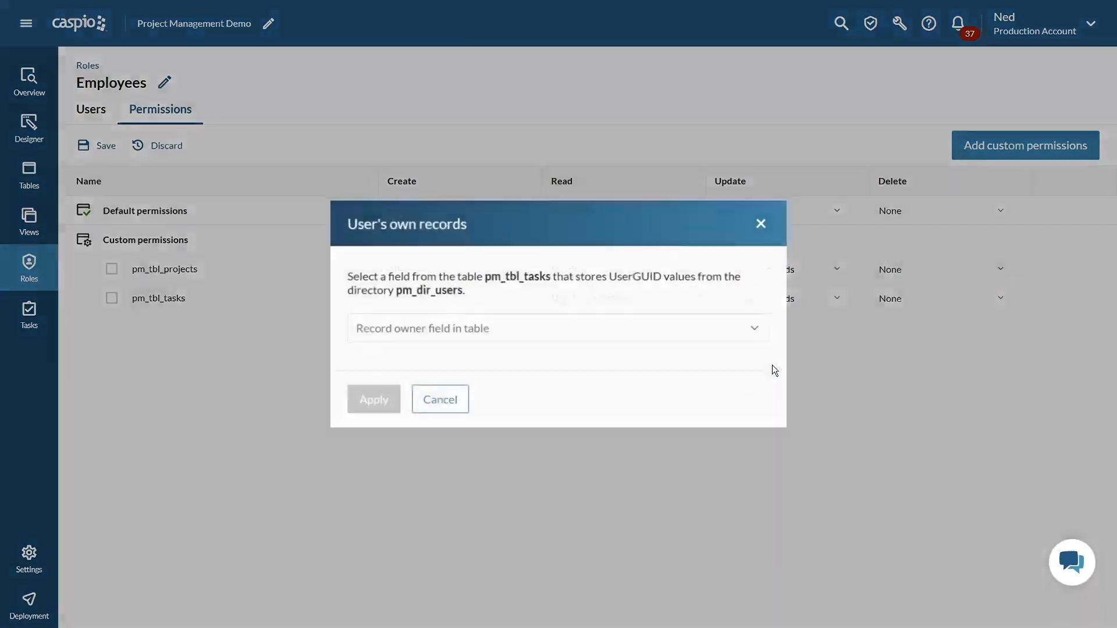
click(558, 334)
click(481, 468)
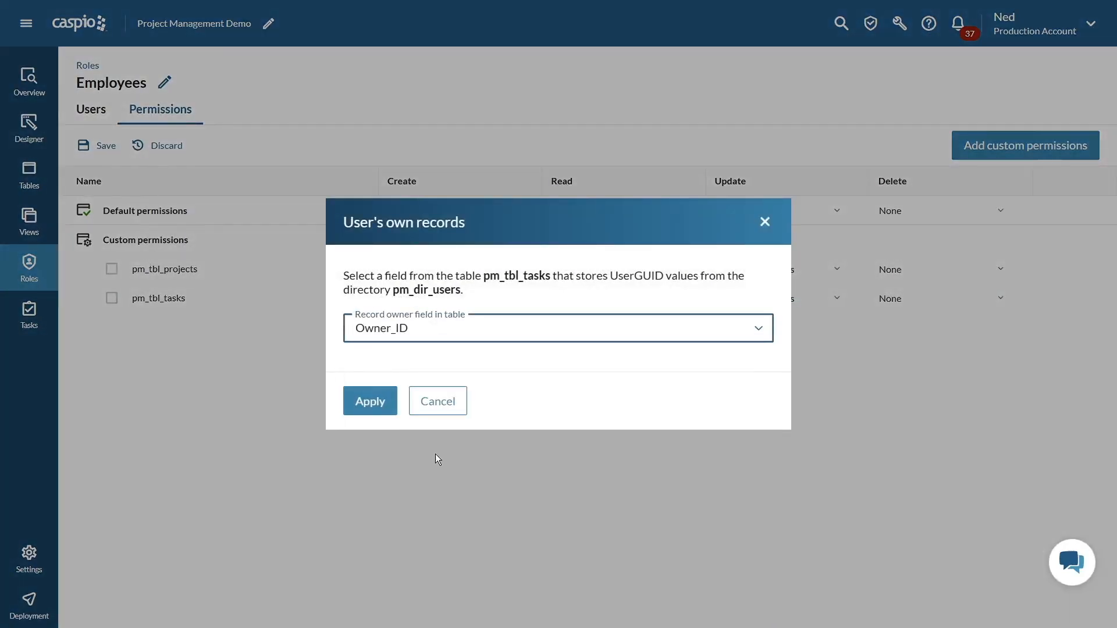
click(373, 405)
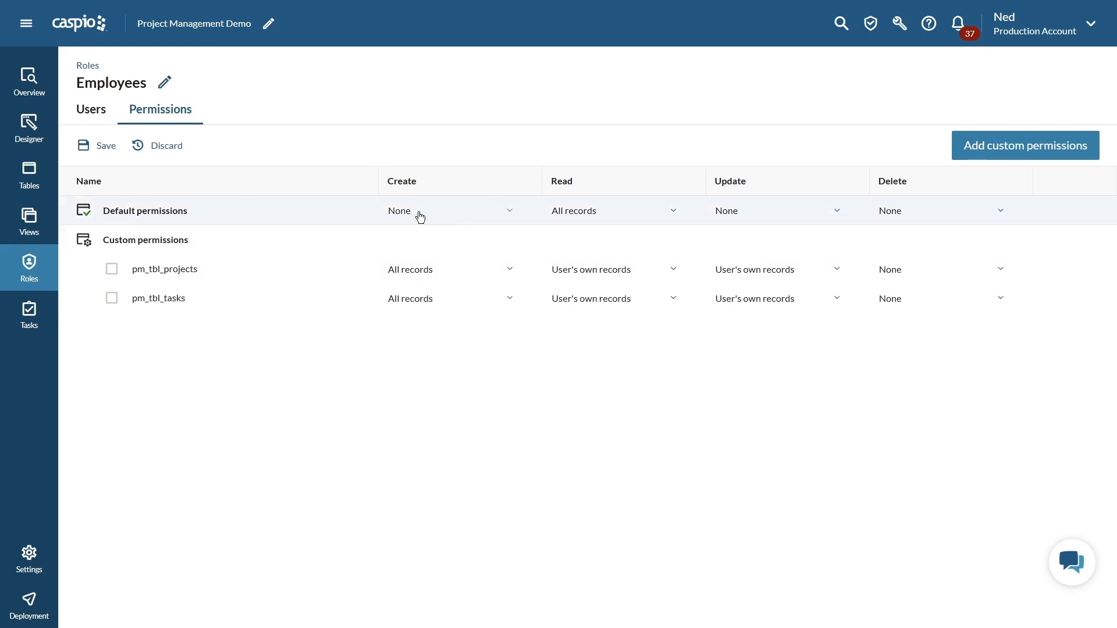
click(114, 150)
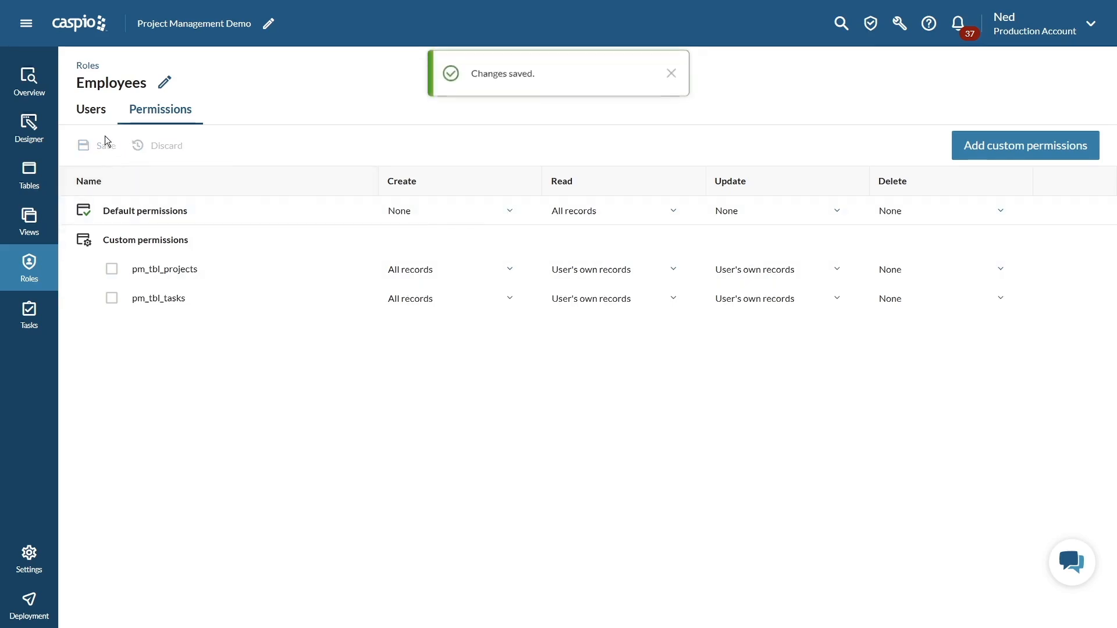
- Add the last three users listed in the directory to the Employees role and return to the roles list
click(93, 113)
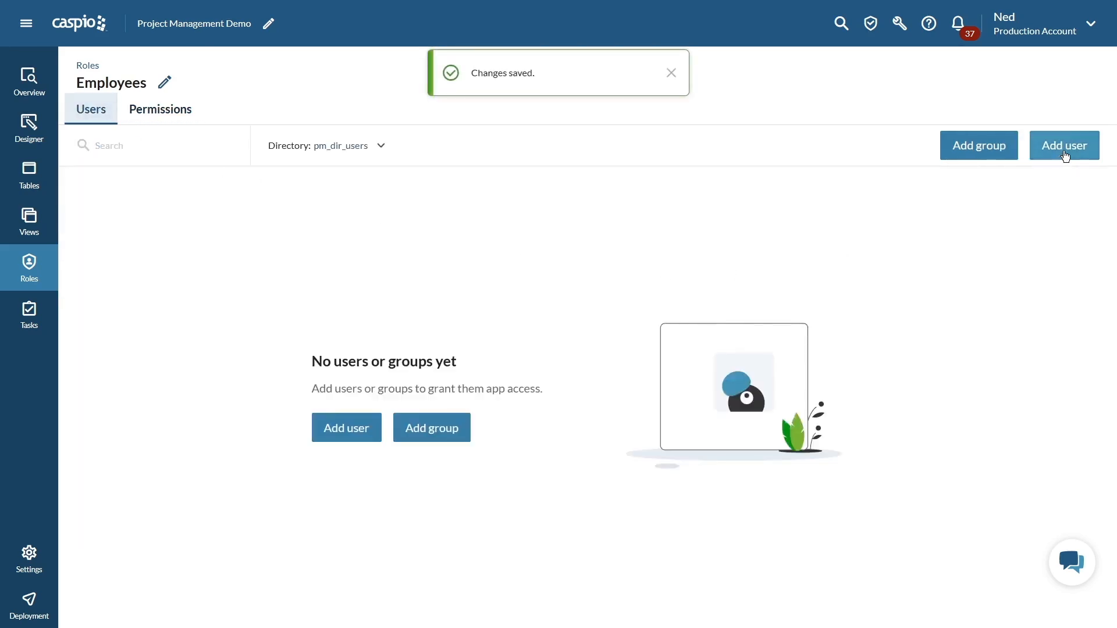
click(1063, 145)
click(676, 309)
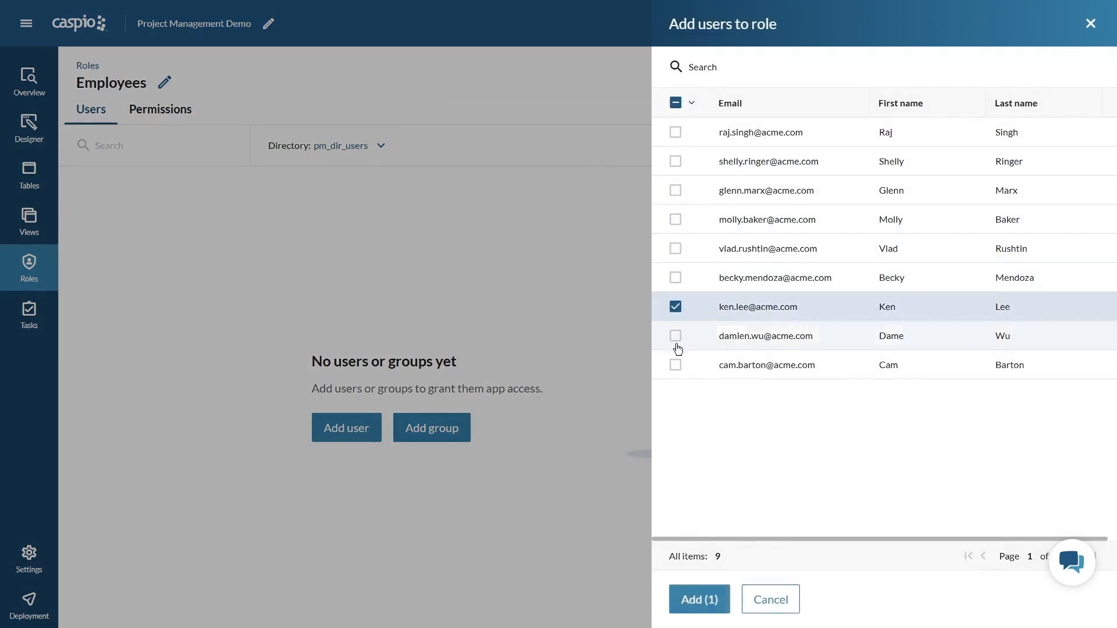
click(674, 337)
click(676, 365)
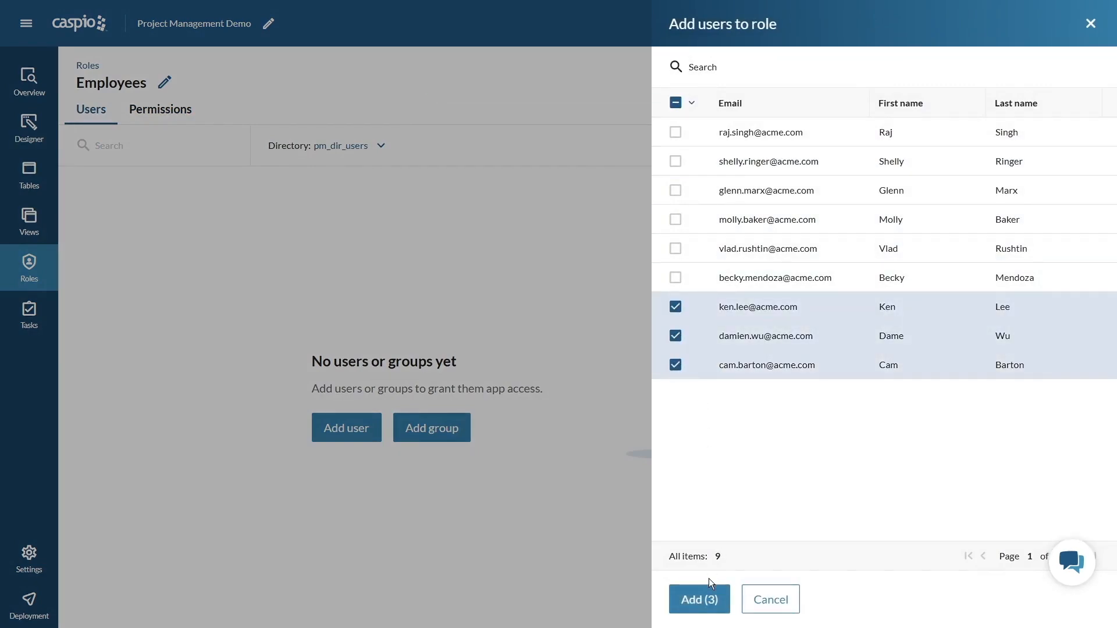
click(699, 599)
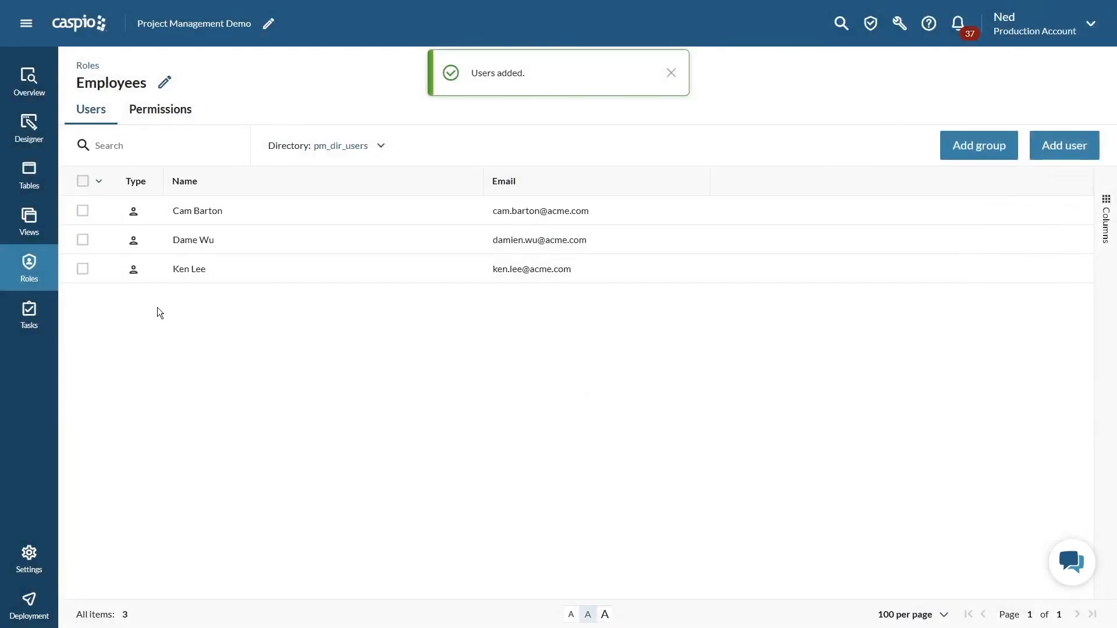
click(35, 273)
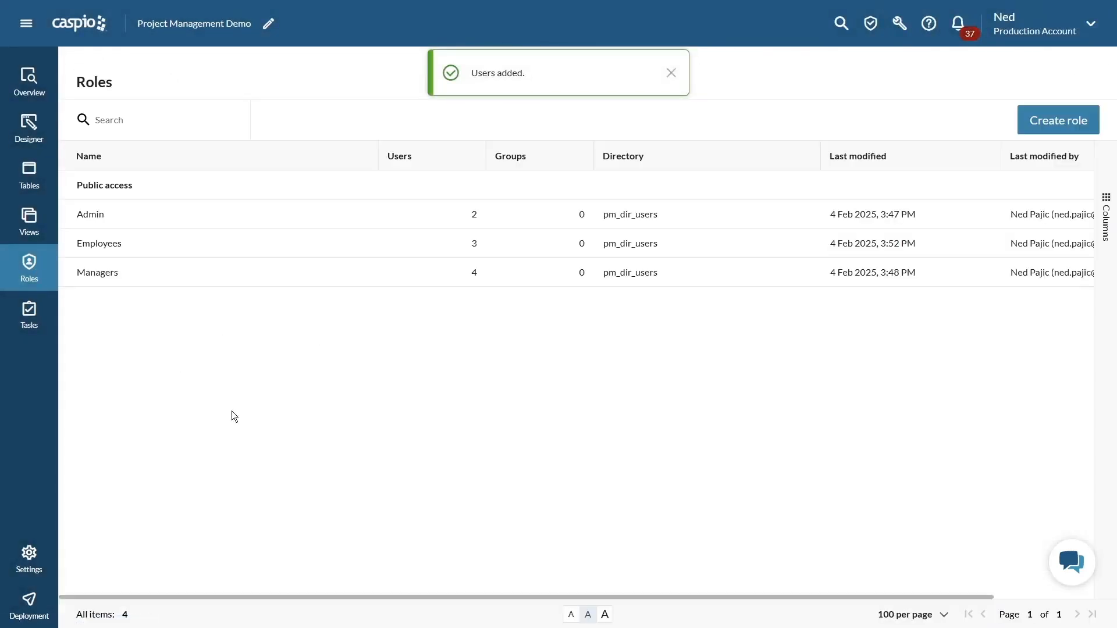